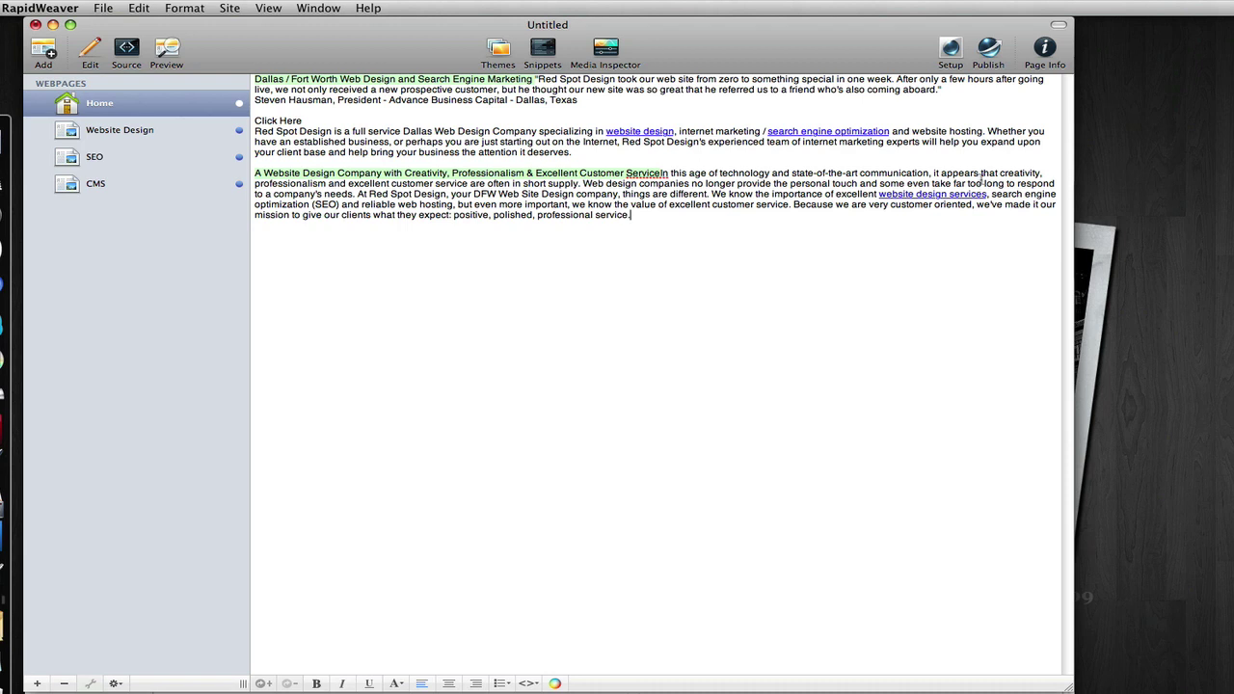
- Show the Home page's General settings in the moved Page Inspector and focus its Browser Title field
left_click(1044, 52)
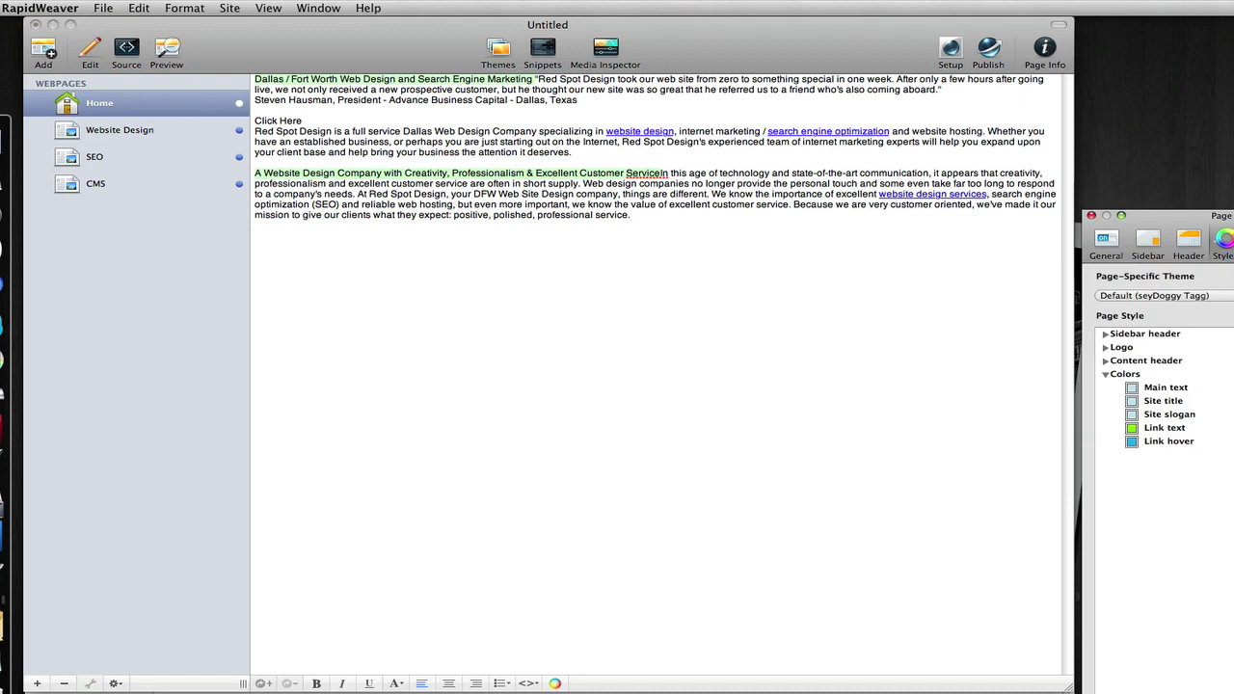
left_click(1105, 240)
left_click_drag(1157, 216, 924, 50)
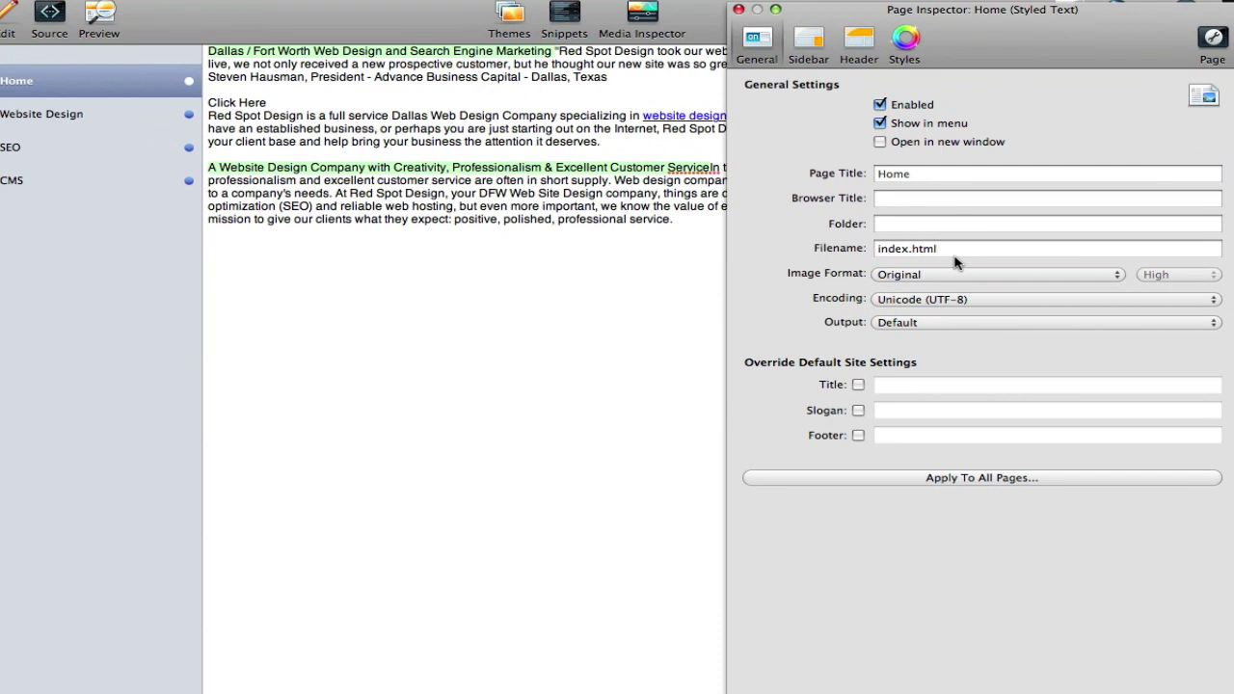
left_click(891, 200)
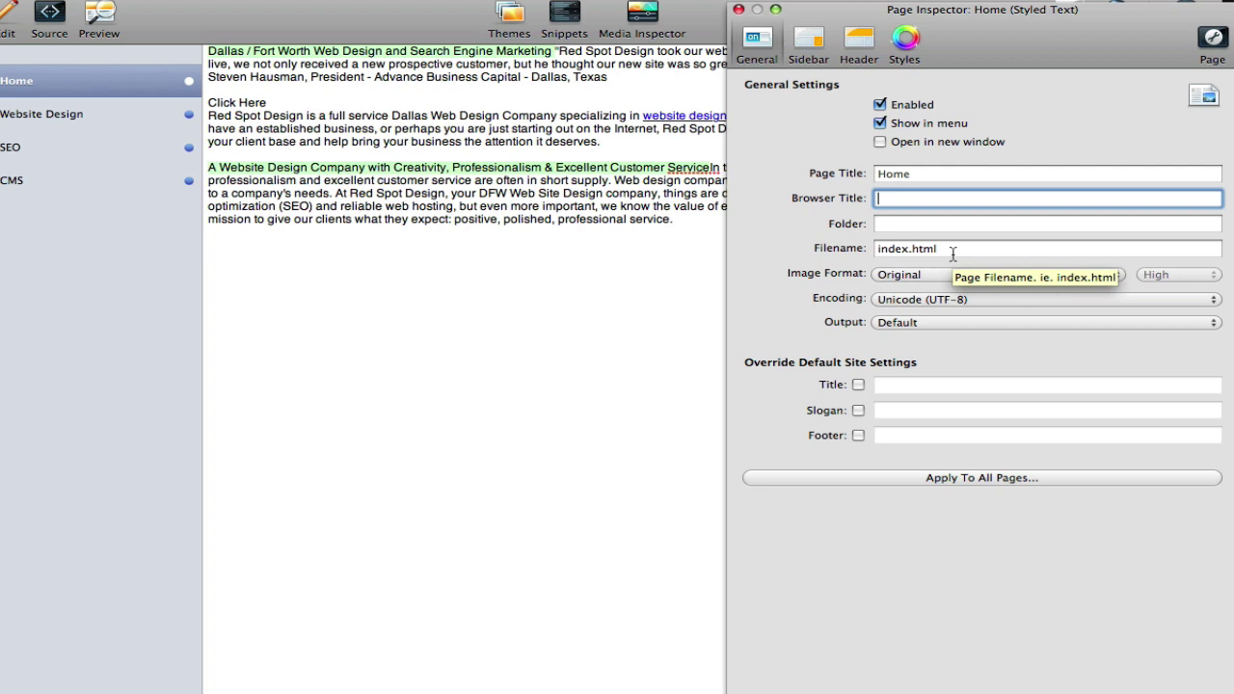
- Select the Website Design page and set its folder to the root folder /
left_click(43, 115)
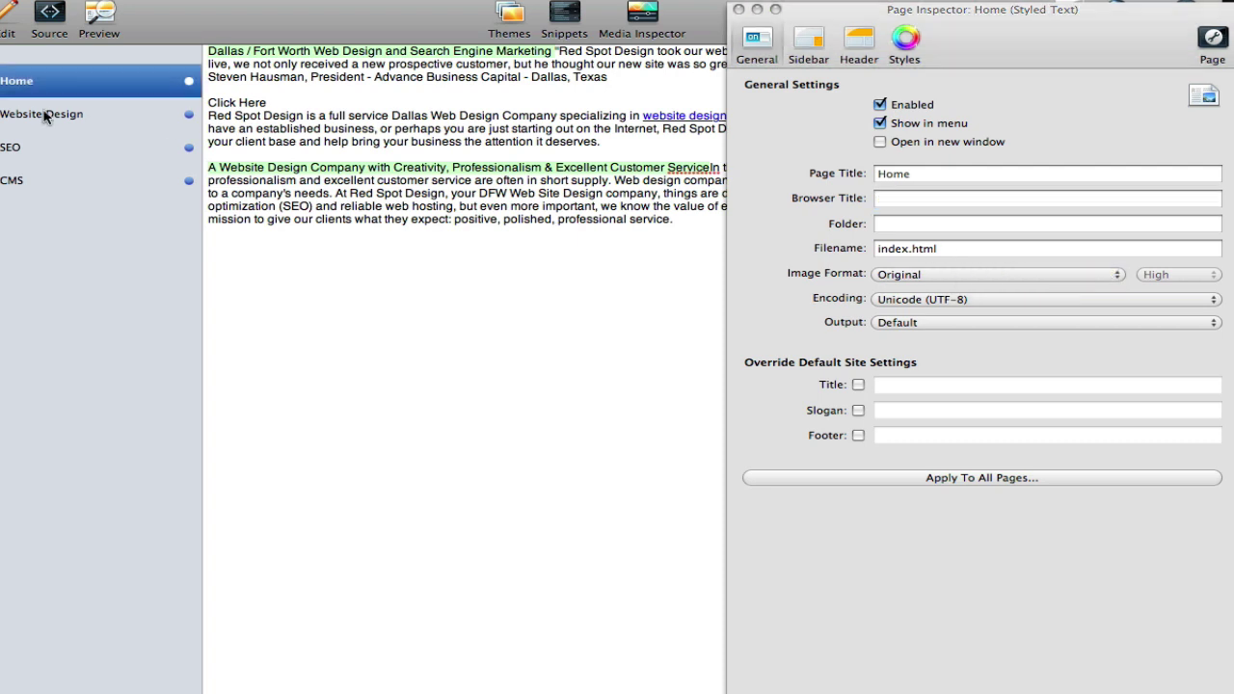
left_click(43, 116)
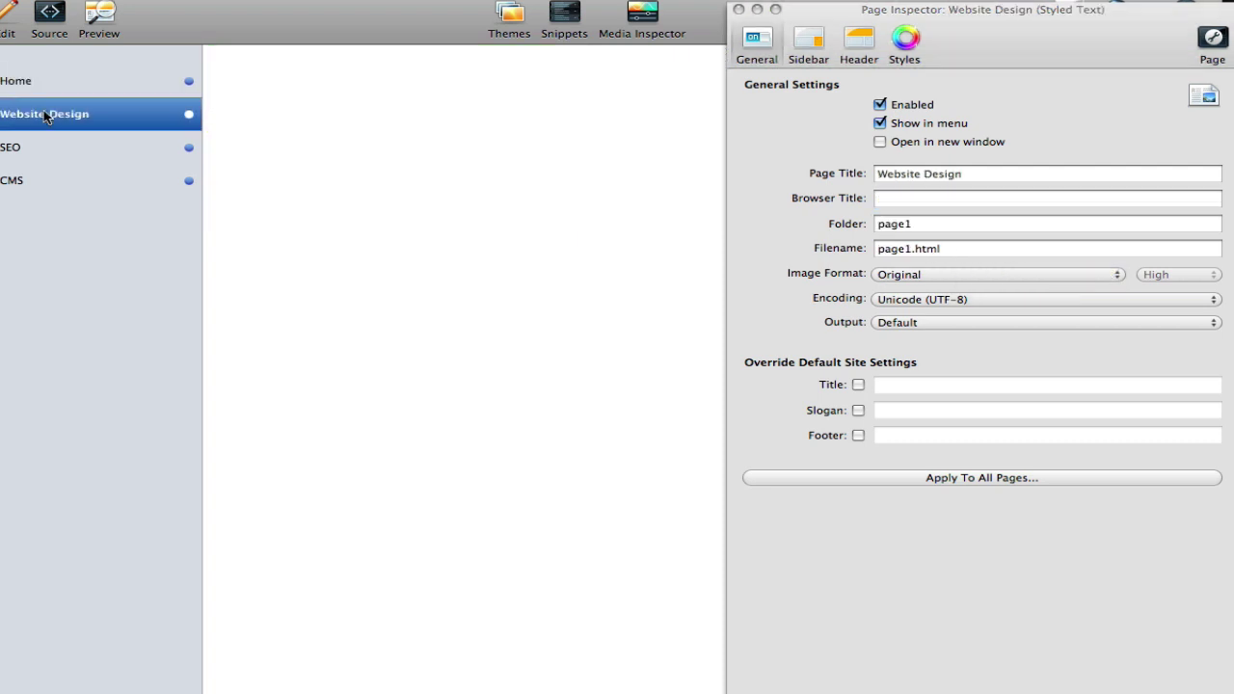
left_click(971, 221)
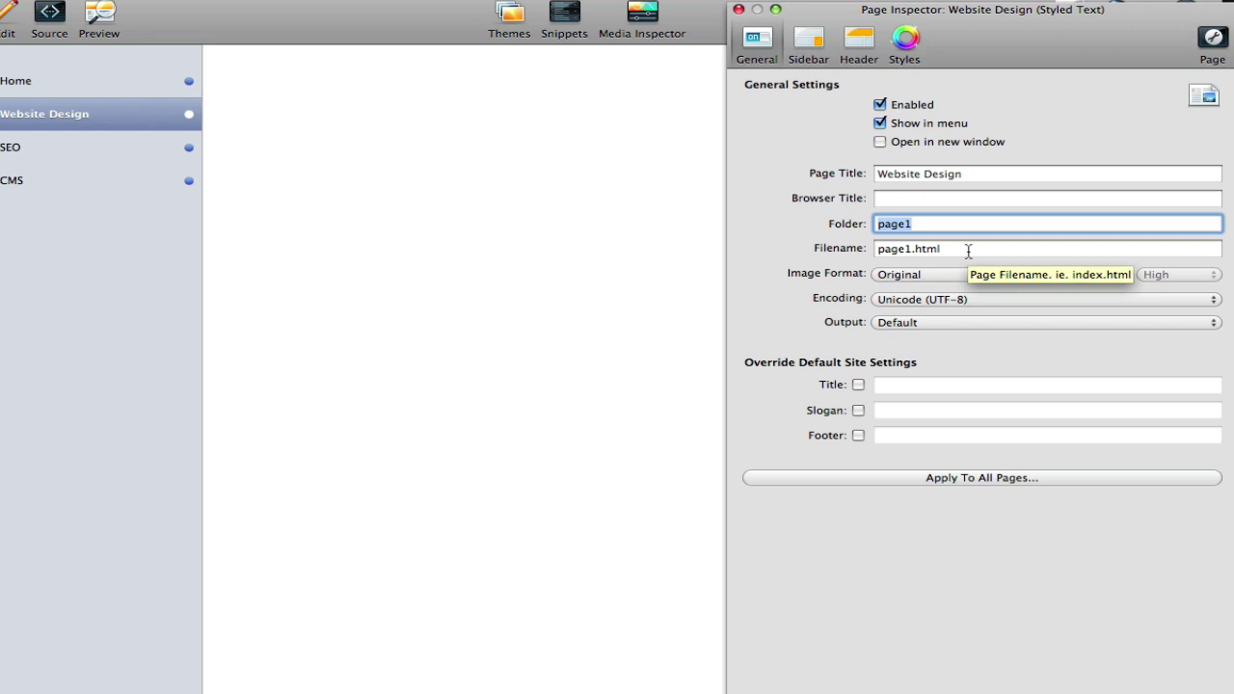
type("/")
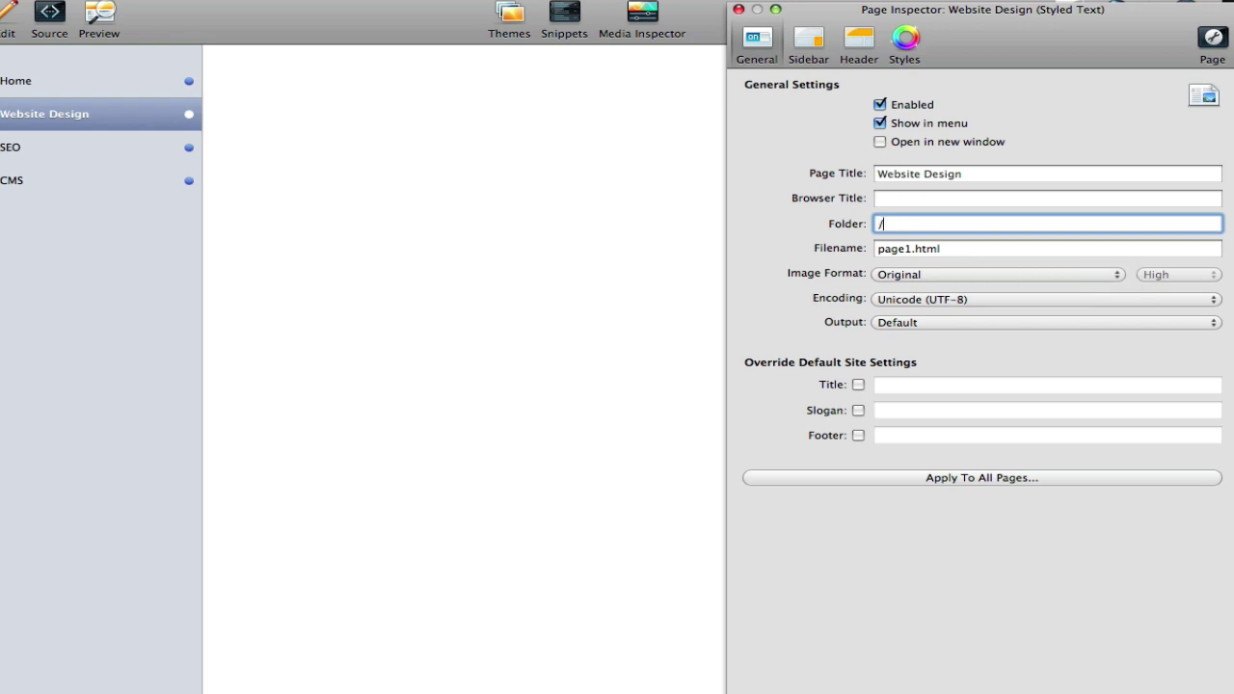
key("Return")
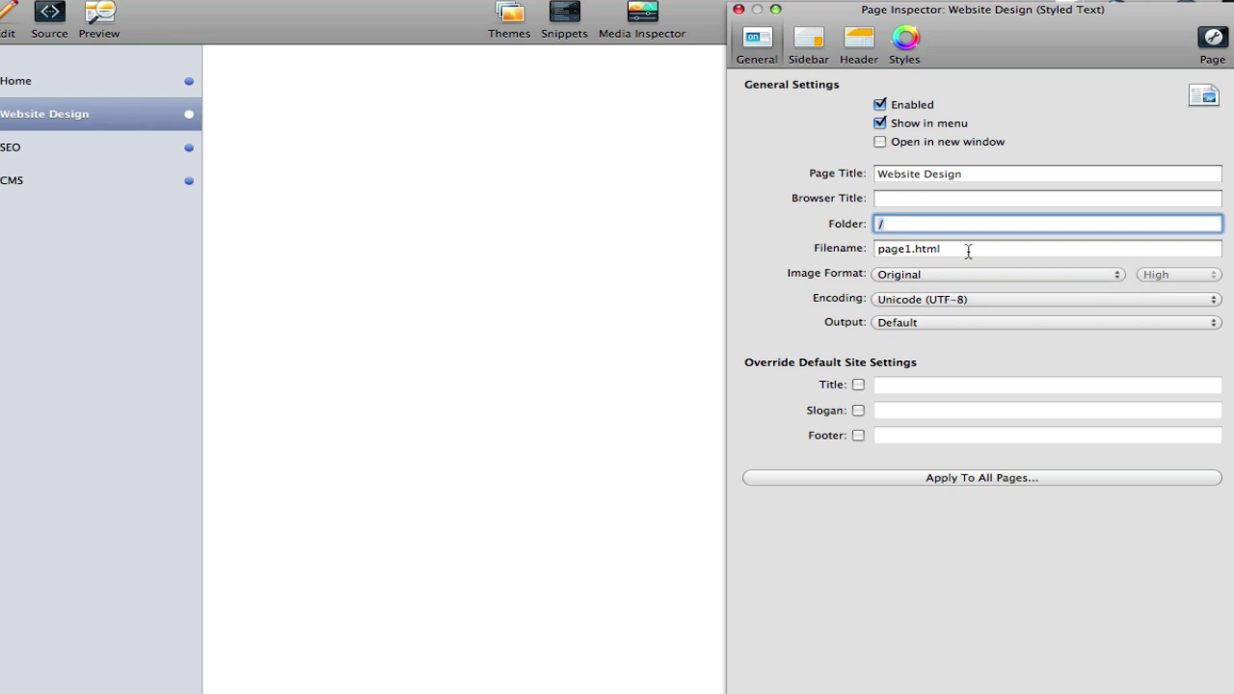
- Rename the Website Design page's file from page1 to website_design_dallas.html
double_click(894, 249)
key("BackSpace")
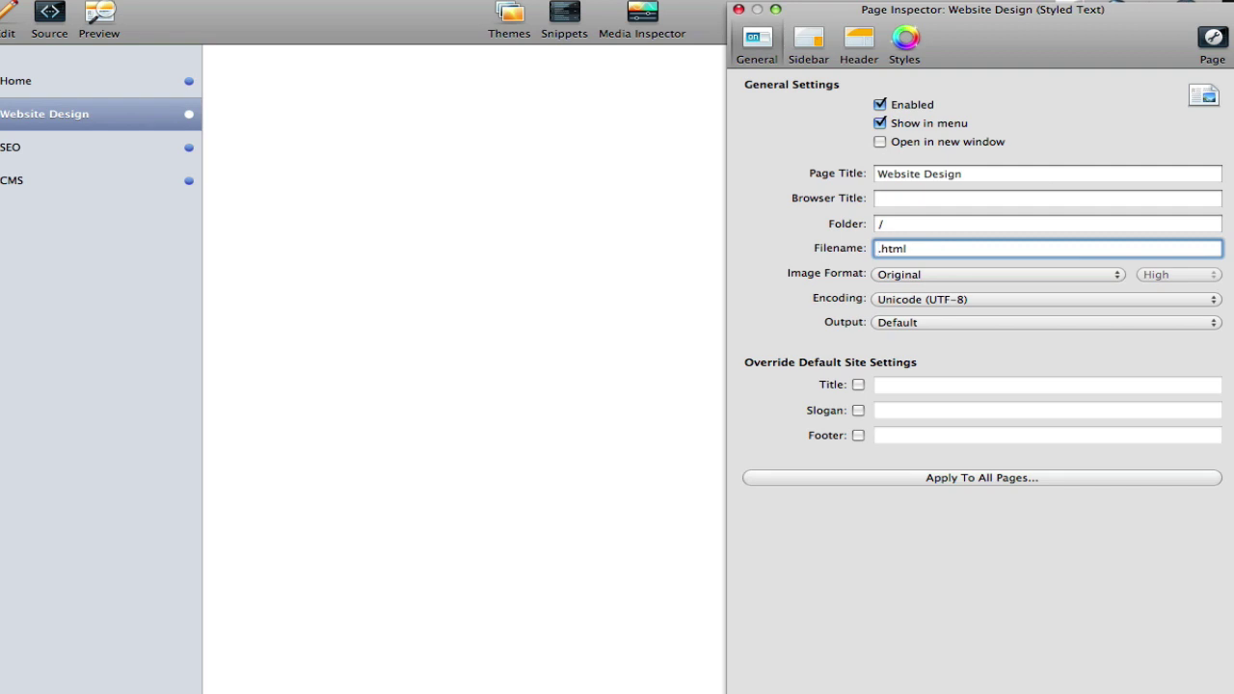
type("website_design")
key("Return")
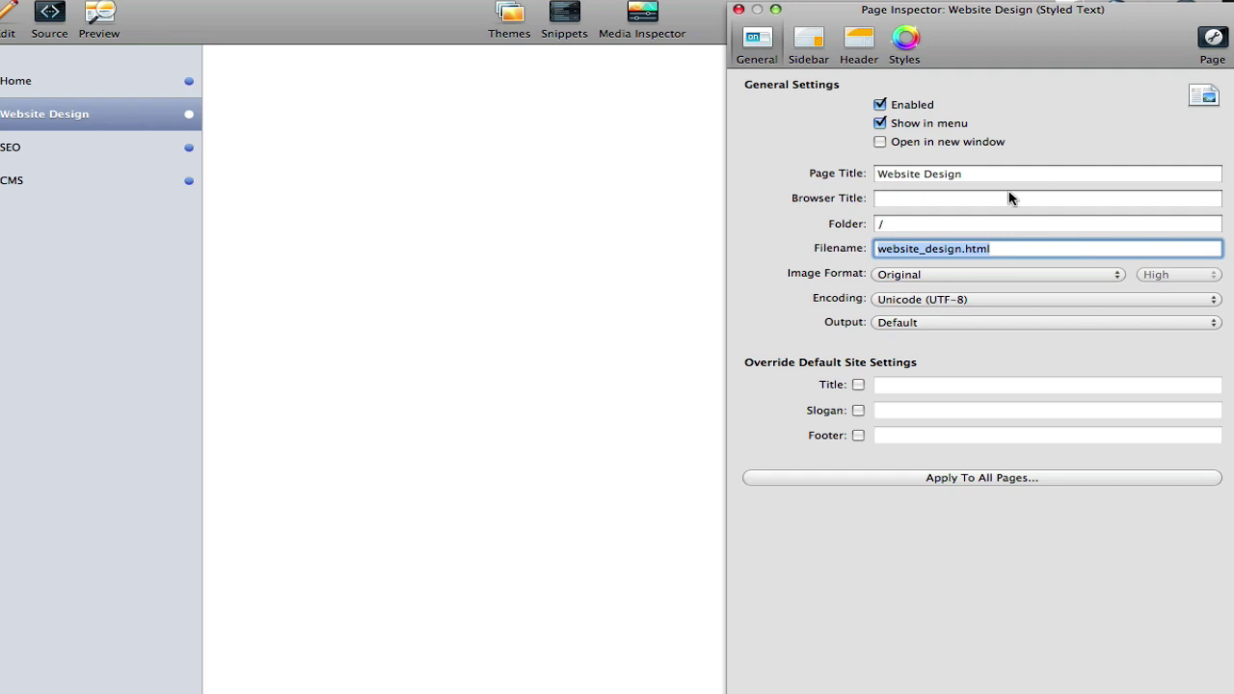
left_click(961, 248)
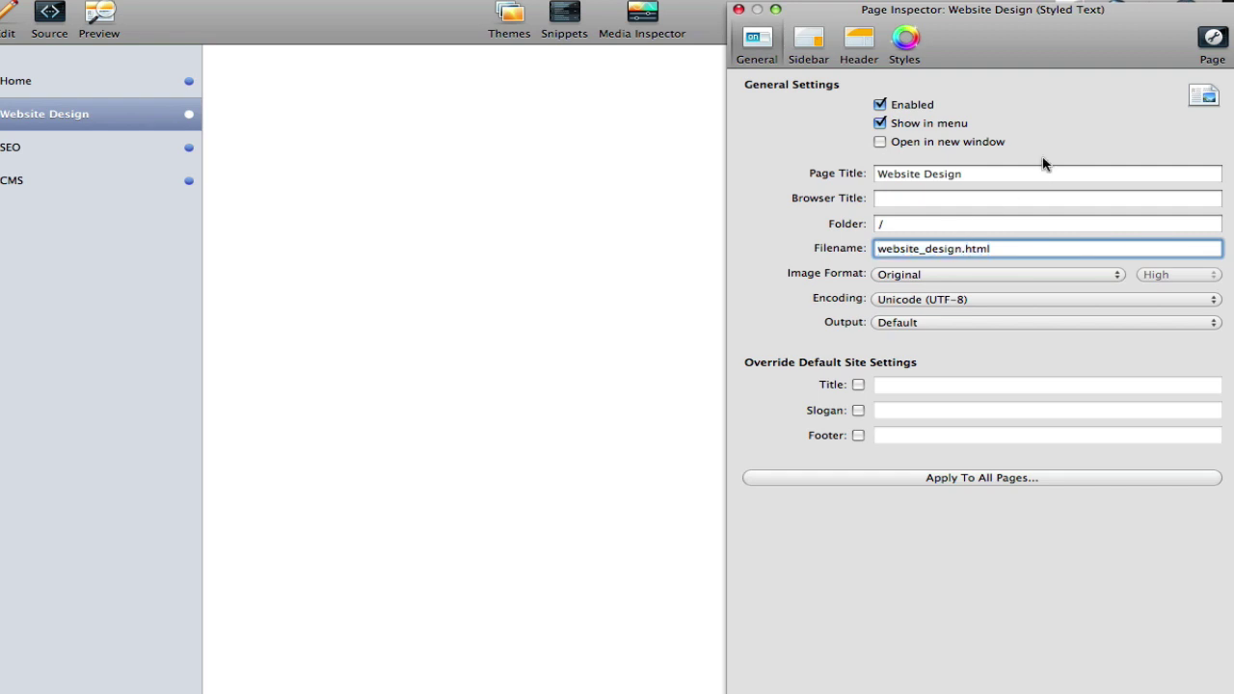
type("_dallas")
key("Return")
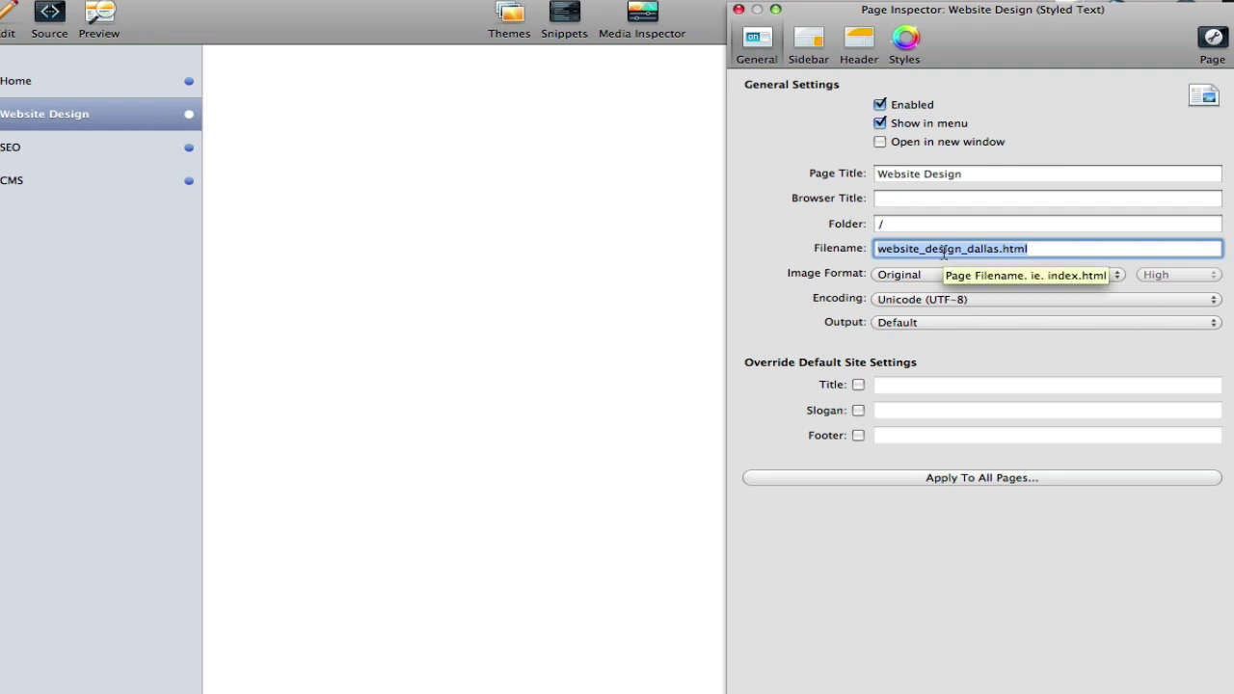
- Select the Home page and enter the browser title 'RapidWeaver Classroom | Home'
left_click(33, 85)
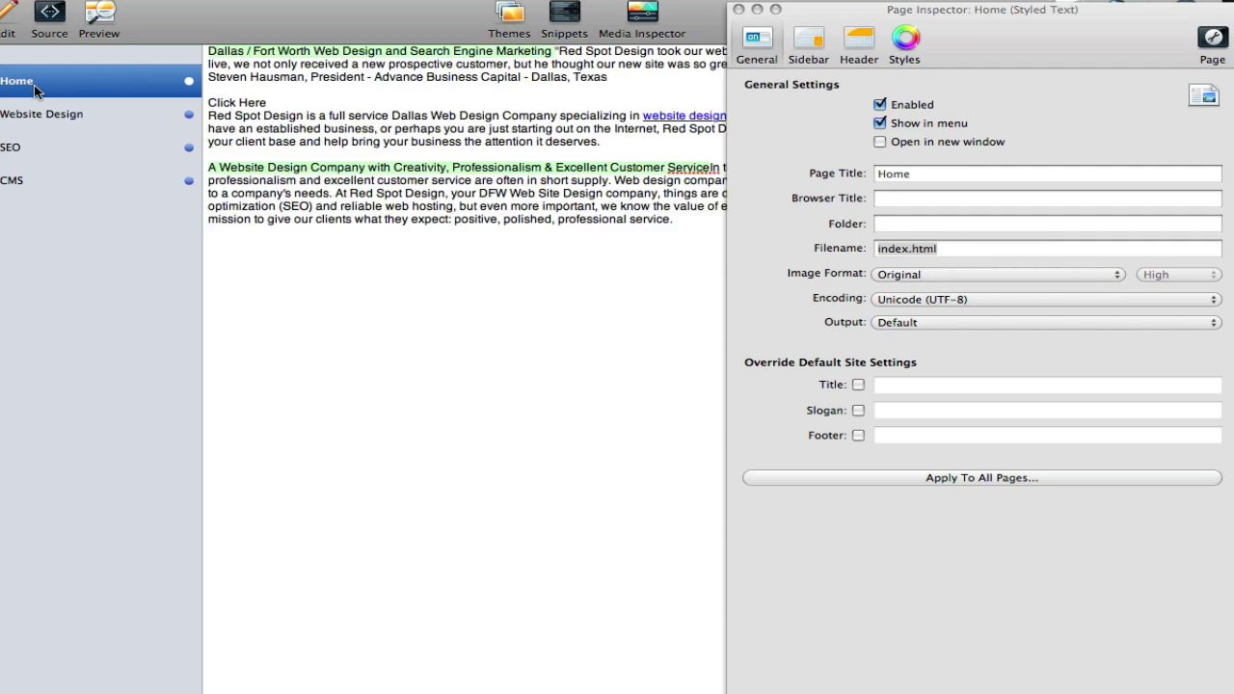
left_click(970, 249)
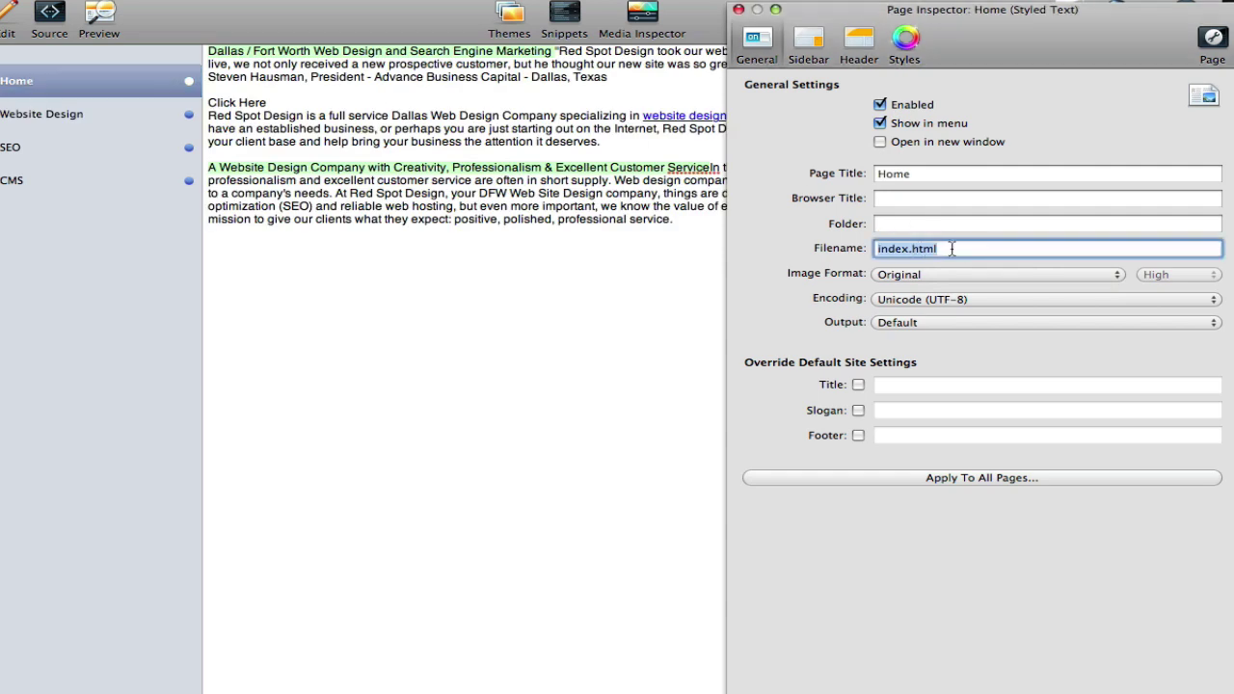
left_click(952, 248)
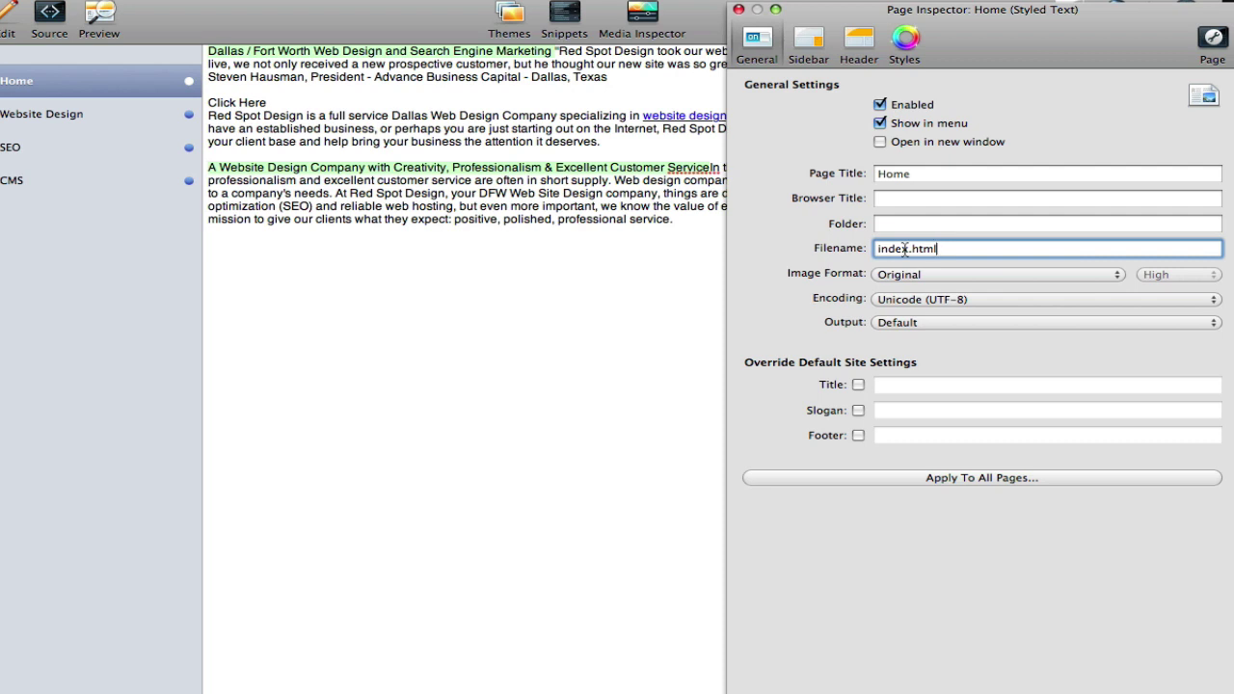
left_click(904, 199)
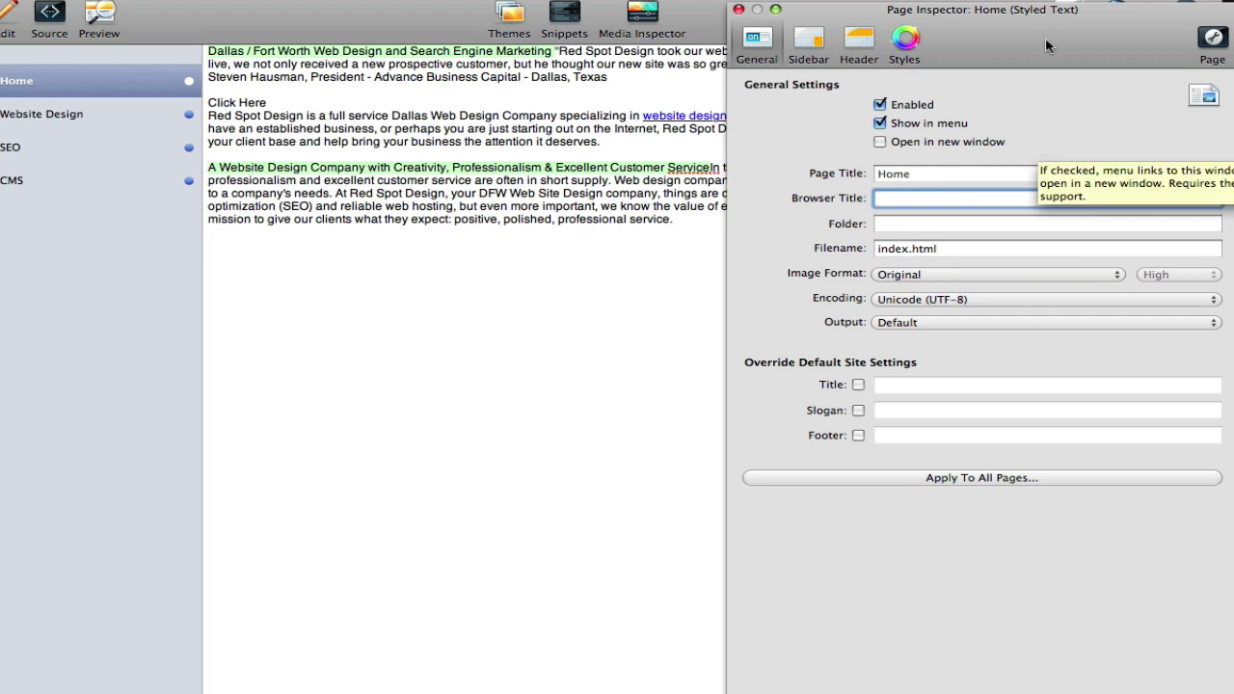
type("Rapi")
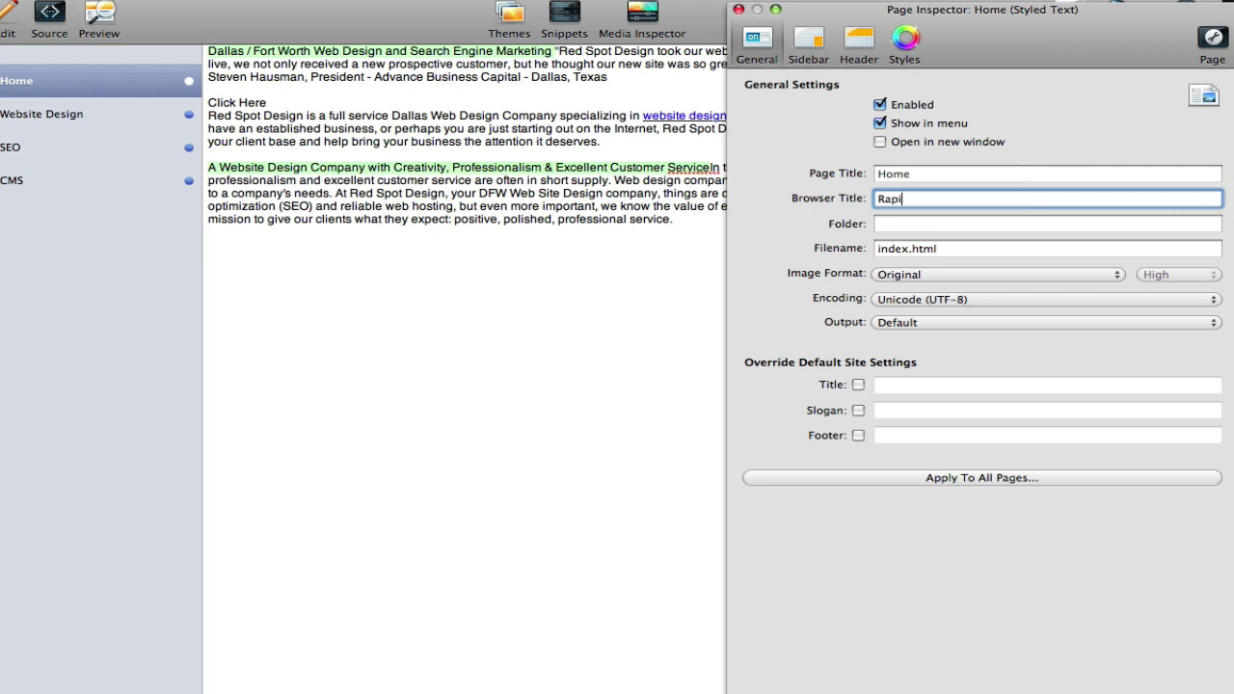
type("dWeaver Classroom | Home")
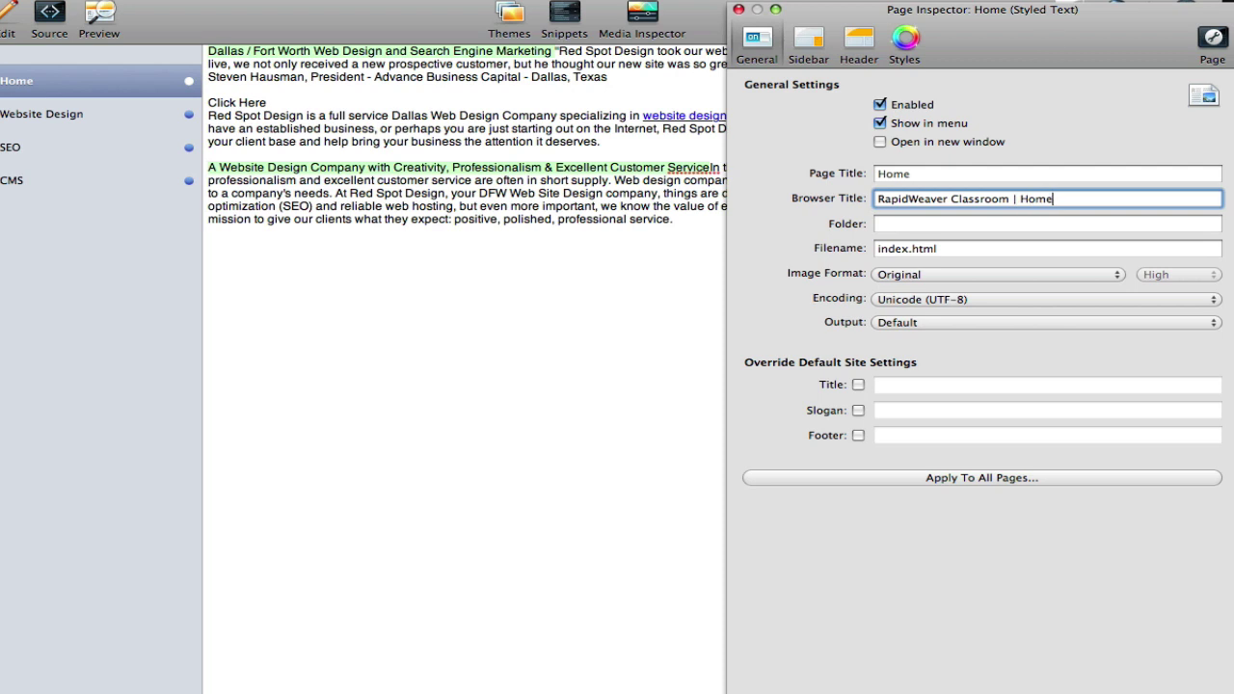
key("Return")
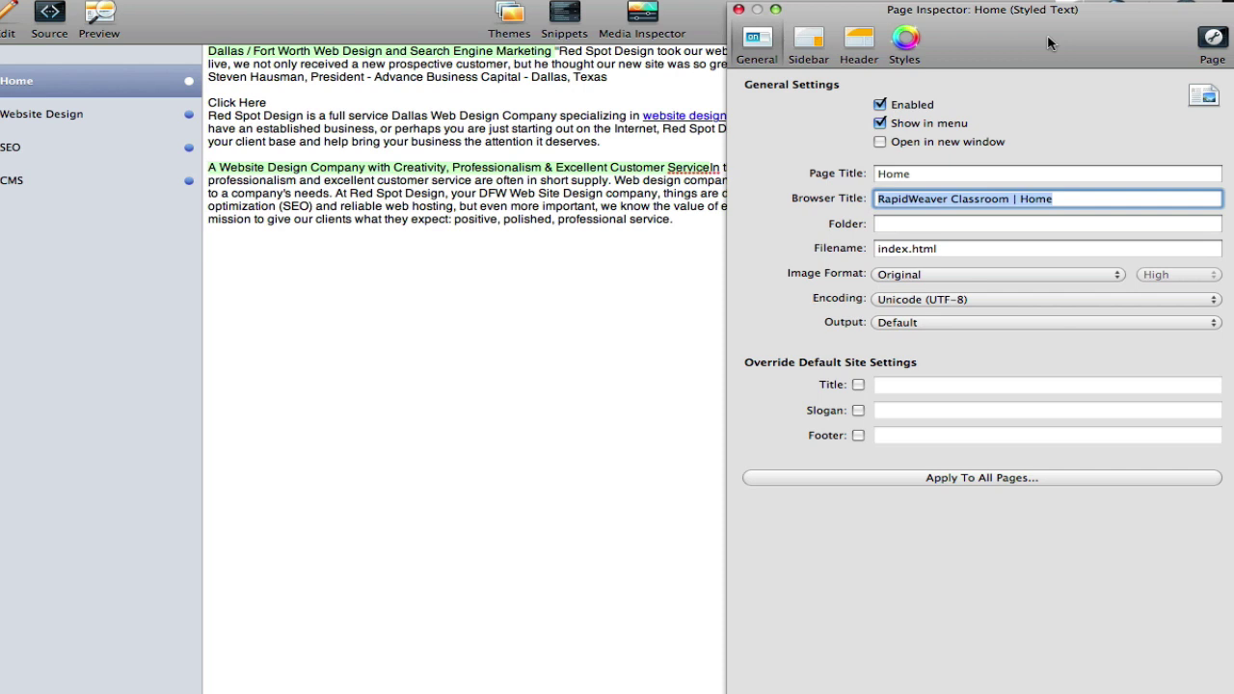
- Replace the Home browser title with 'Dallas/Fort Worth Web Design and Search Engine Marketing'
key("Right")
key("shift+alt+Left")
key("shift+alt+Left")
key("shift+alt+Left")
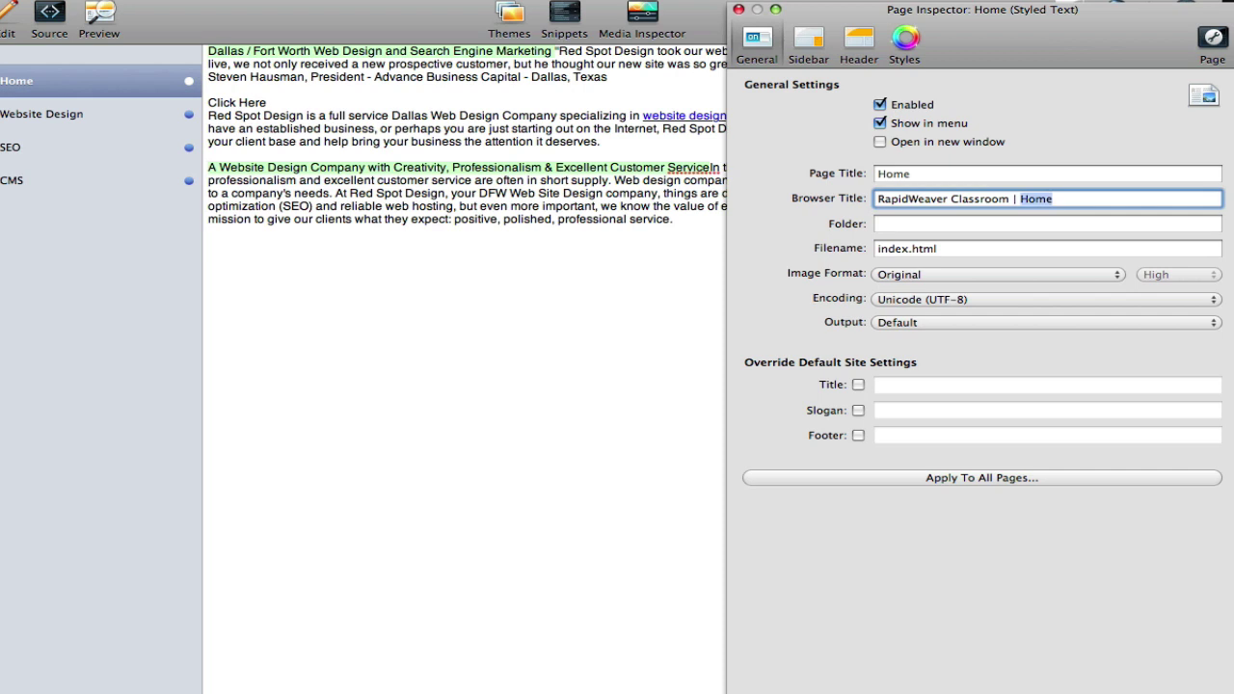
key("BackSpace")
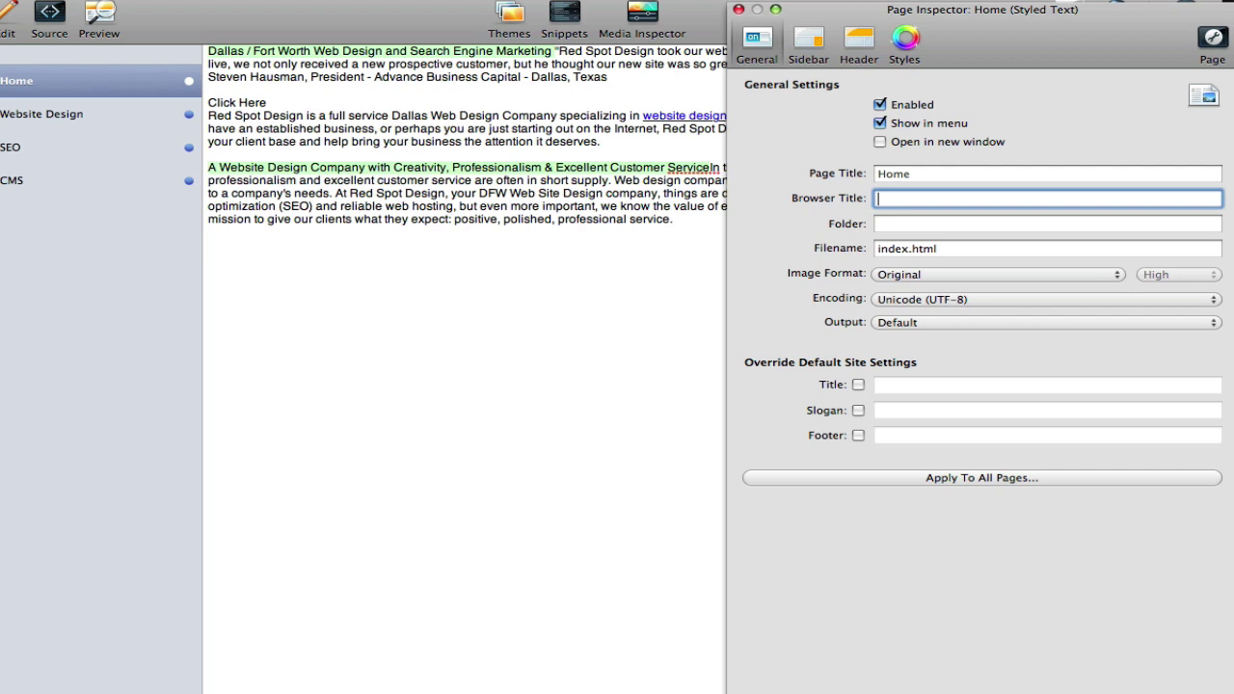
type("Dallas/Fort Worth Web Design and ")
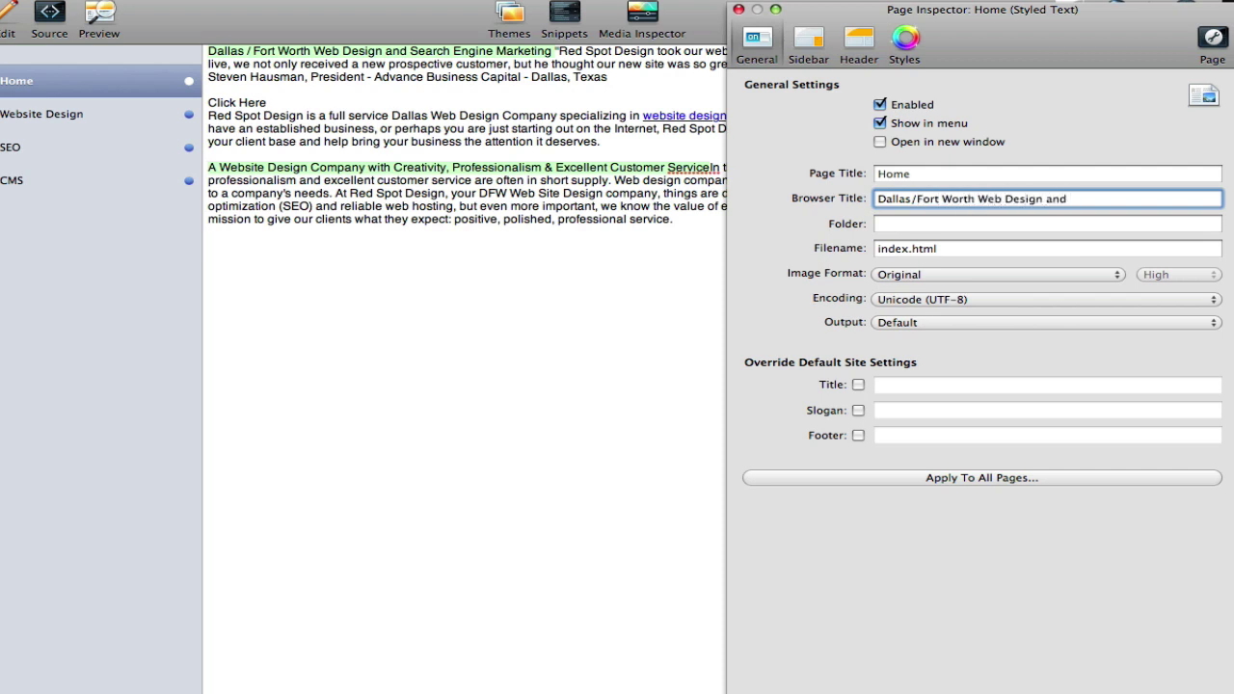
type("Search Engine Marketing")
key("Return")
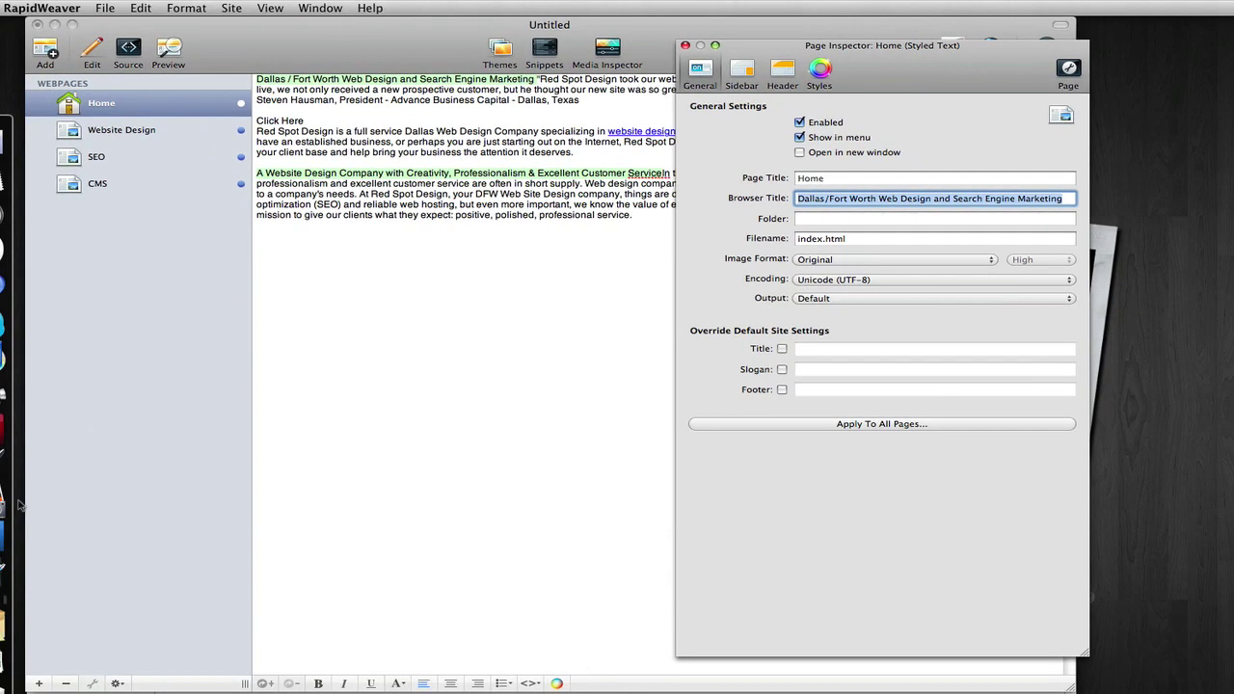
- Bring Safari forward on the Dallas Web Design tab, scrolled to the top of the Red Spot Design homepage
left_click(10, 255)
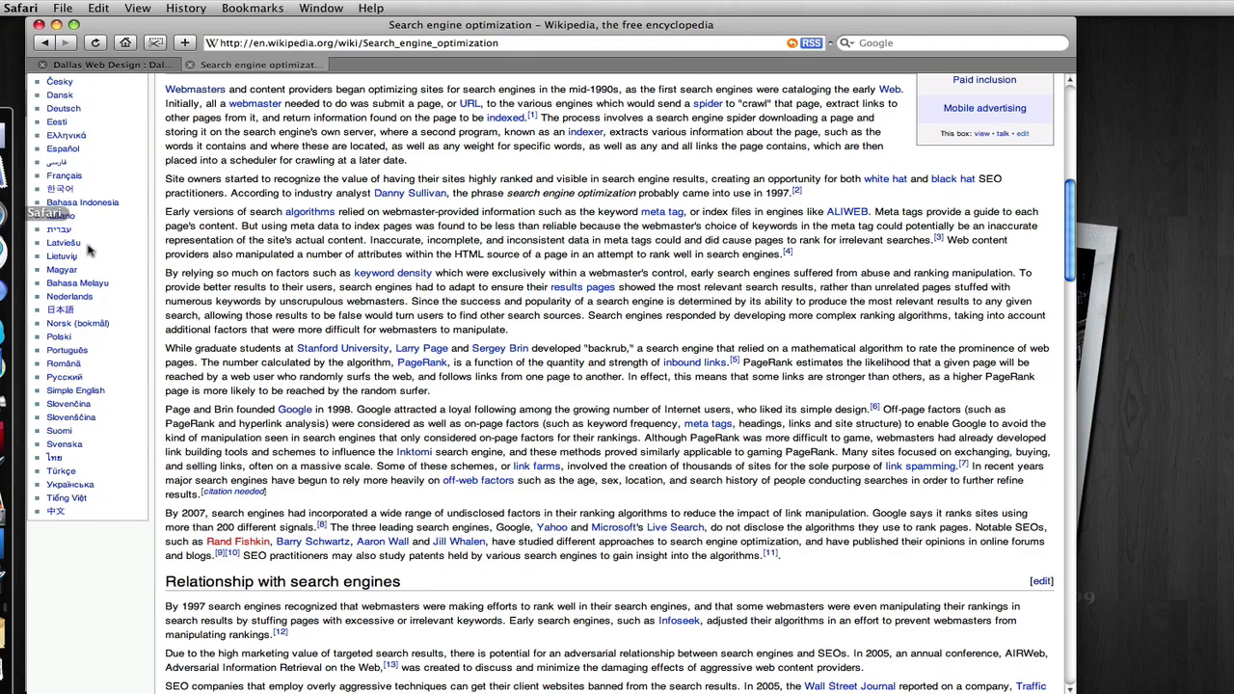
left_click(126, 64)
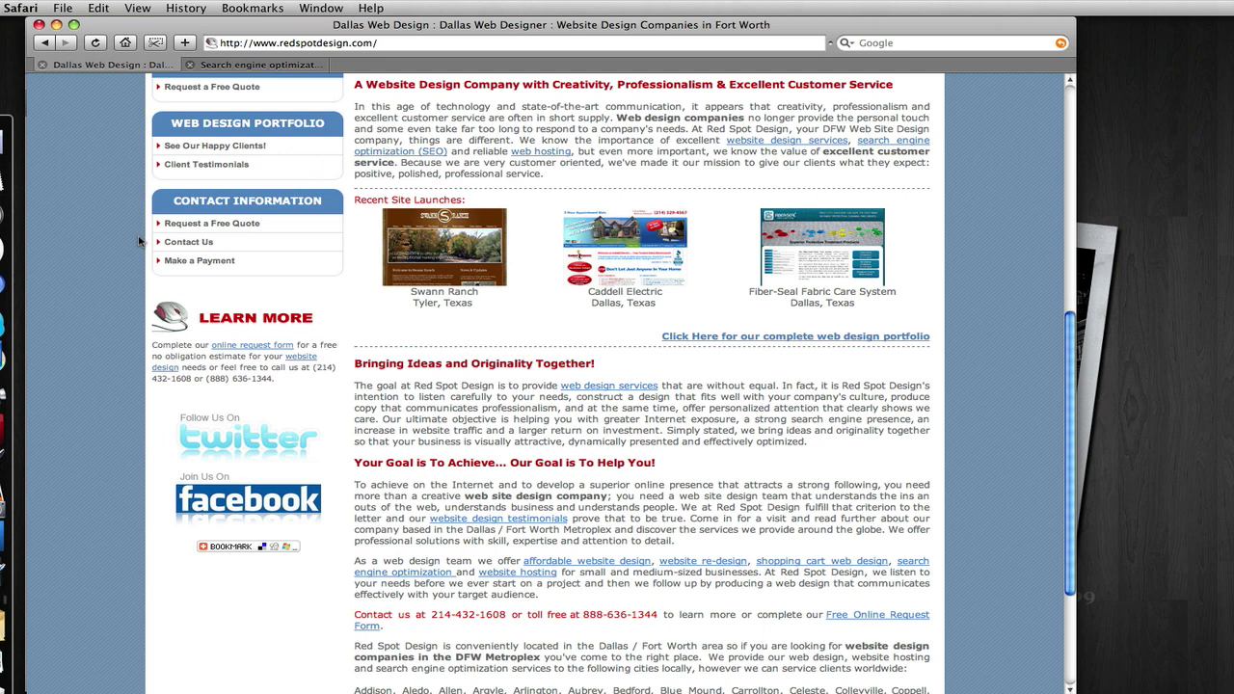
scroll(140, 241, "up", 5)
scroll(139, 241, "up", 3)
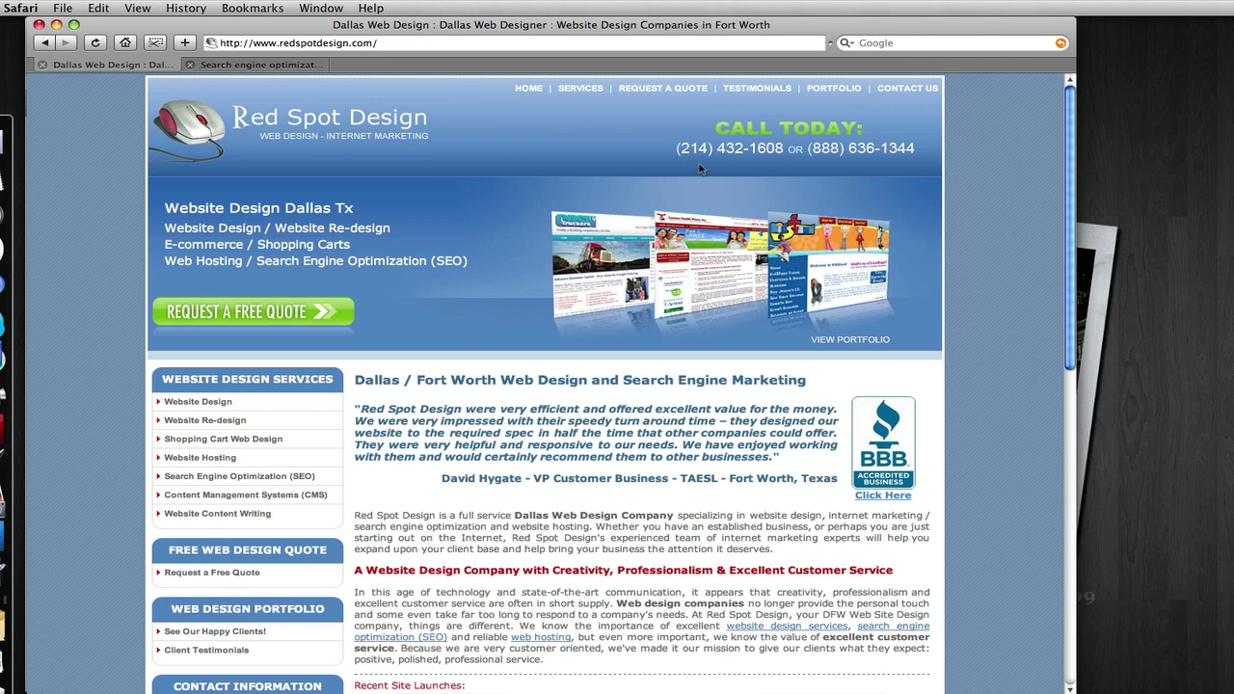
- Go back to the Google 'website design in dallas' results and highlight the Red Spot Design snippet
left_click(880, 42)
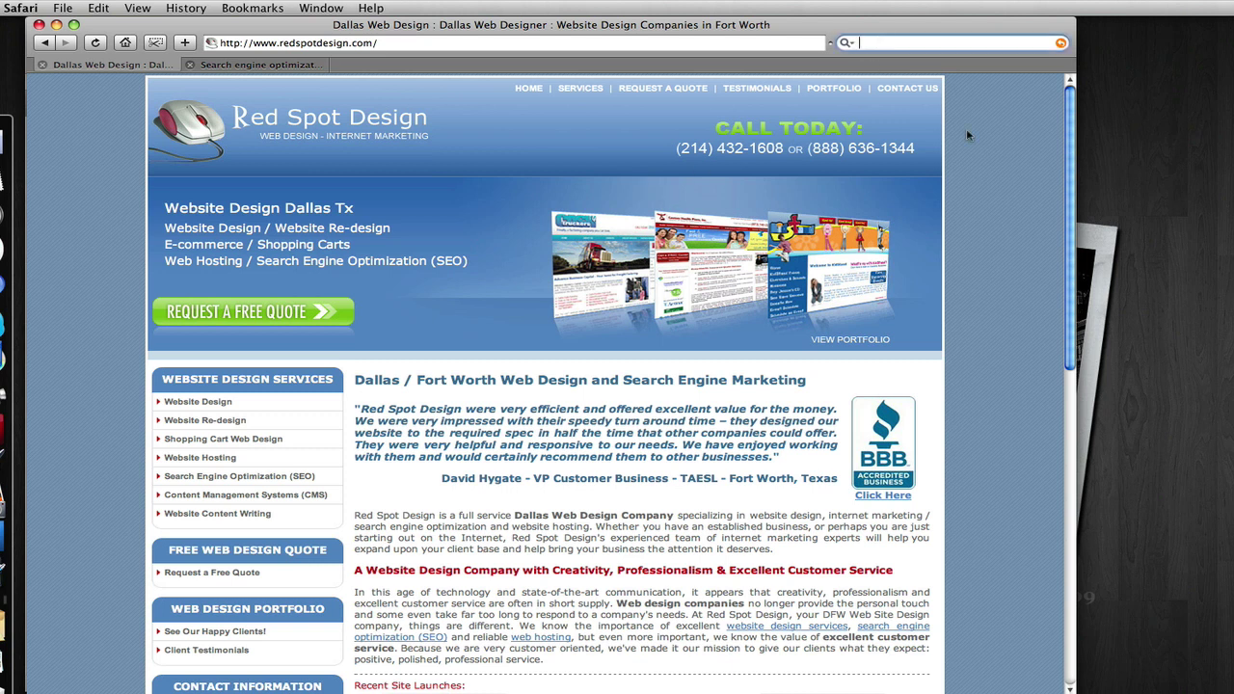
left_click_drag(44, 42, 60, 109)
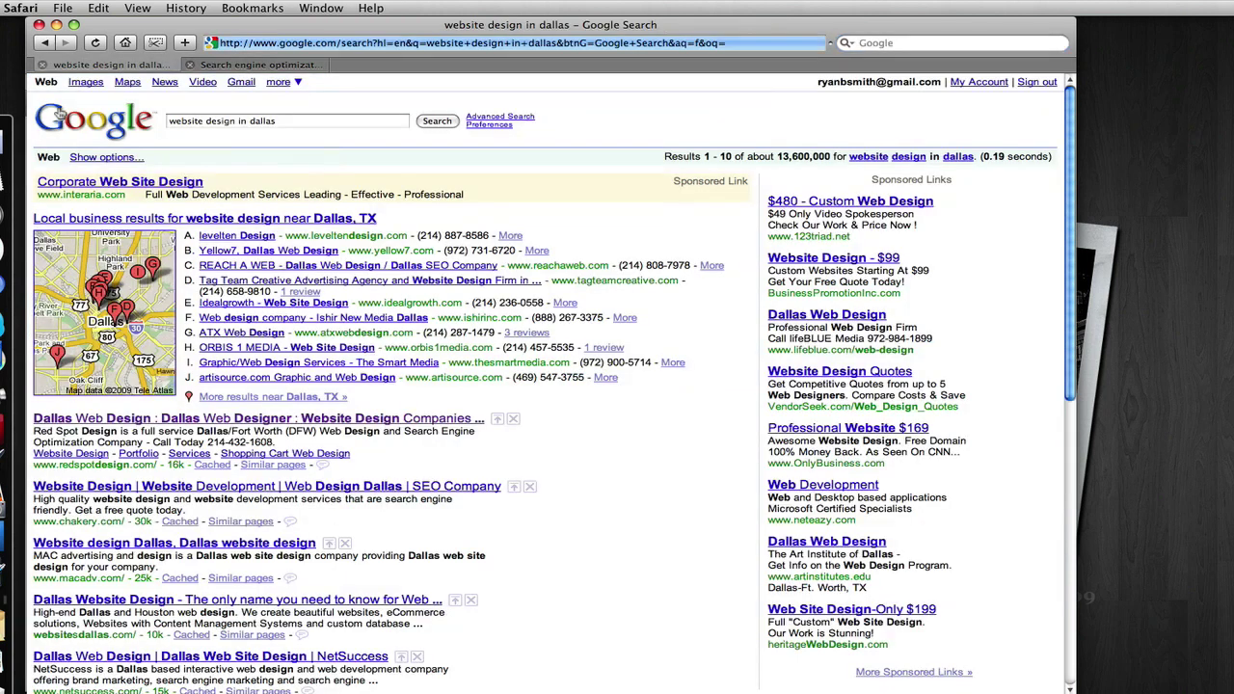
scroll(626, 409, "down", 3)
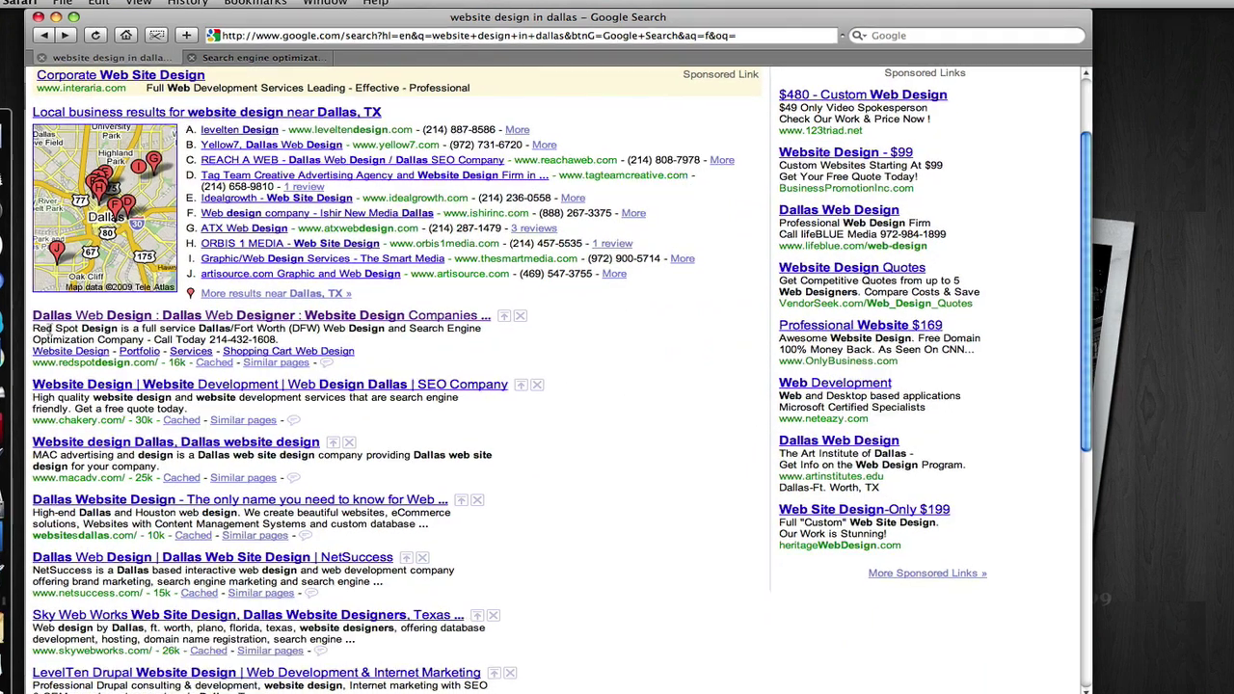
left_click_drag(32, 330, 187, 331)
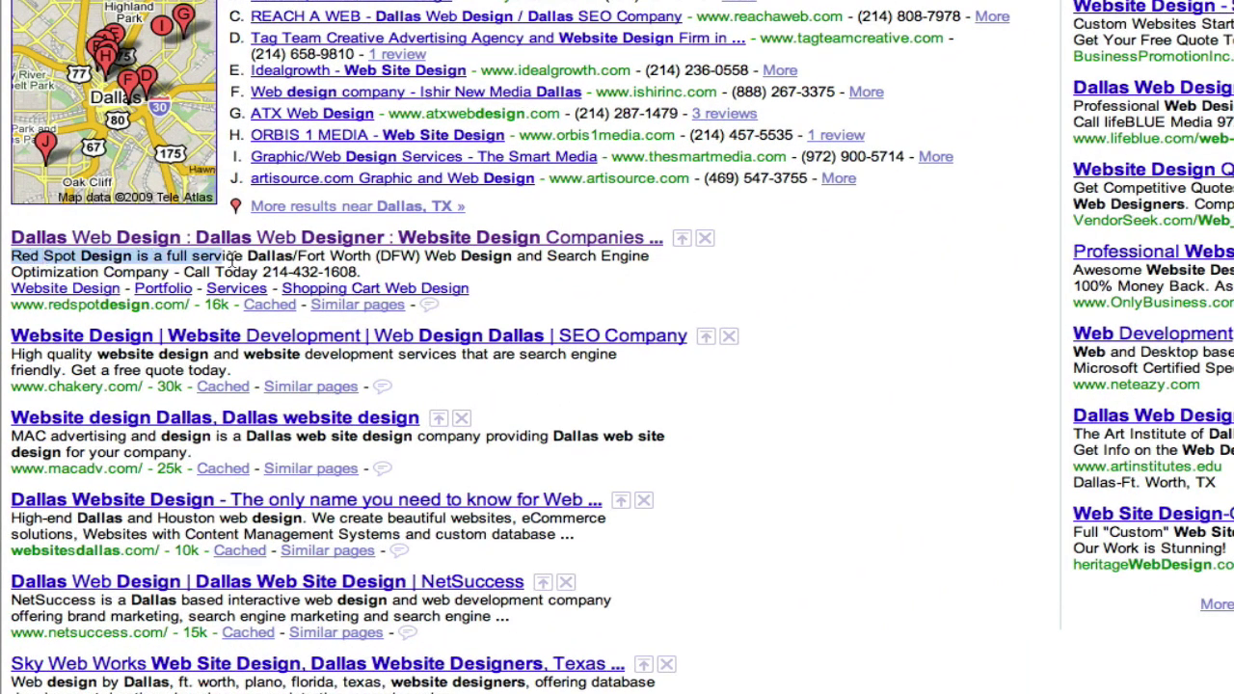
left_click_drag(235, 266, 372, 272)
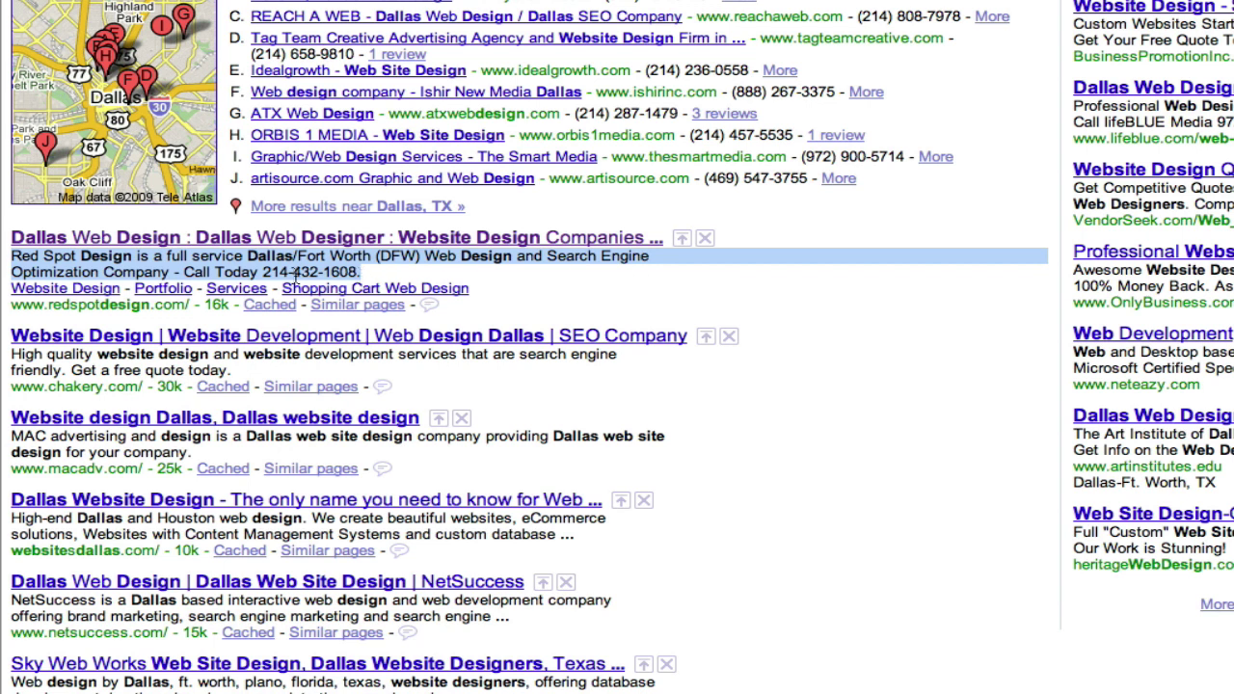
left_click(410, 270)
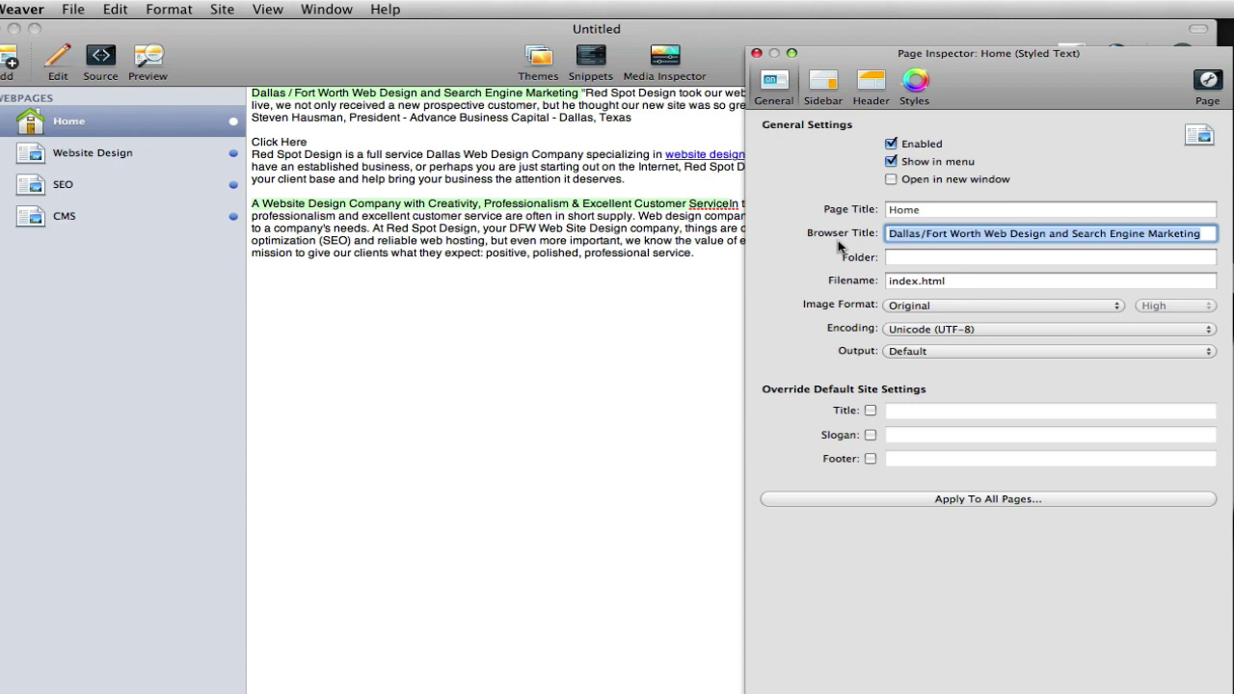
- Select the SEO page and enter the browser title 'Search Engine Optimization in Dallas and Fort Worth'
left_click(79, 188)
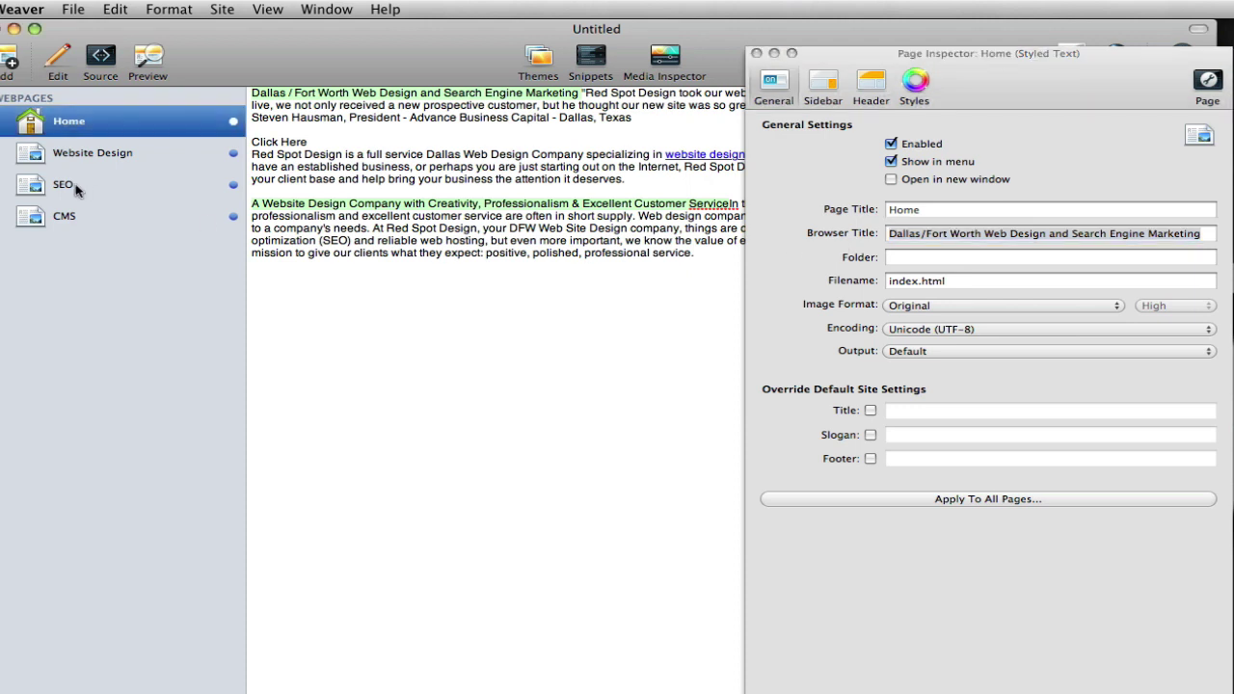
left_click(79, 189)
left_click(984, 232)
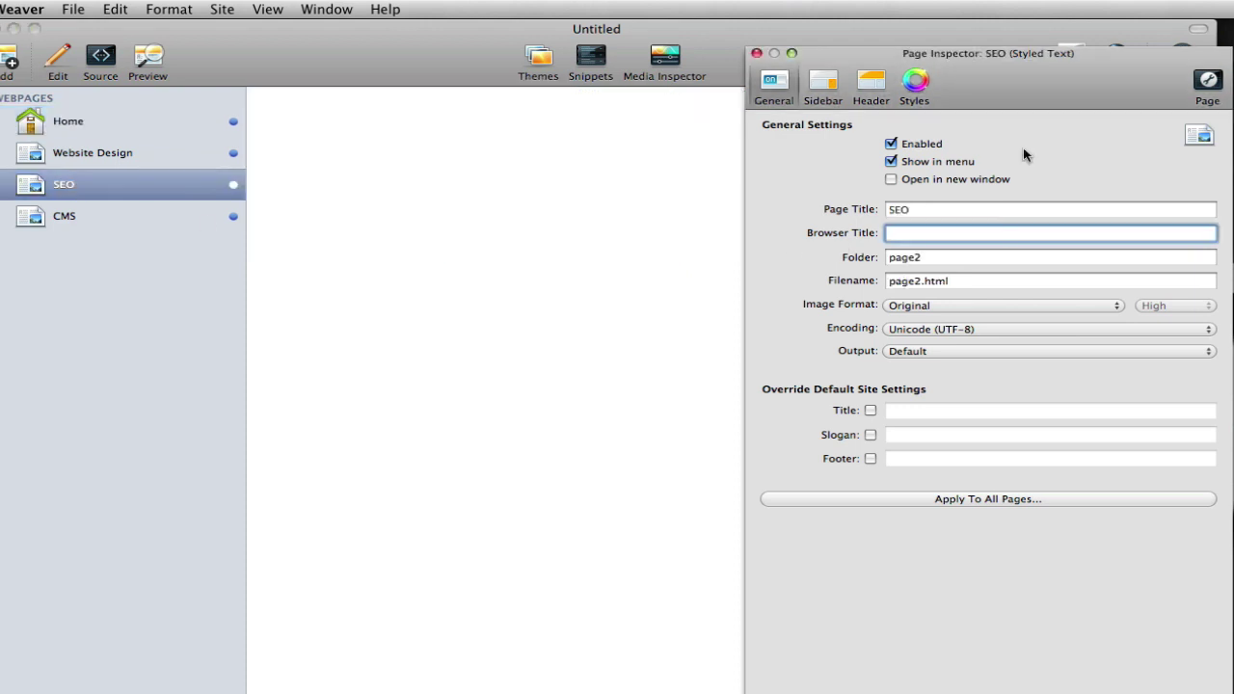
type("Search Engine Optimization")
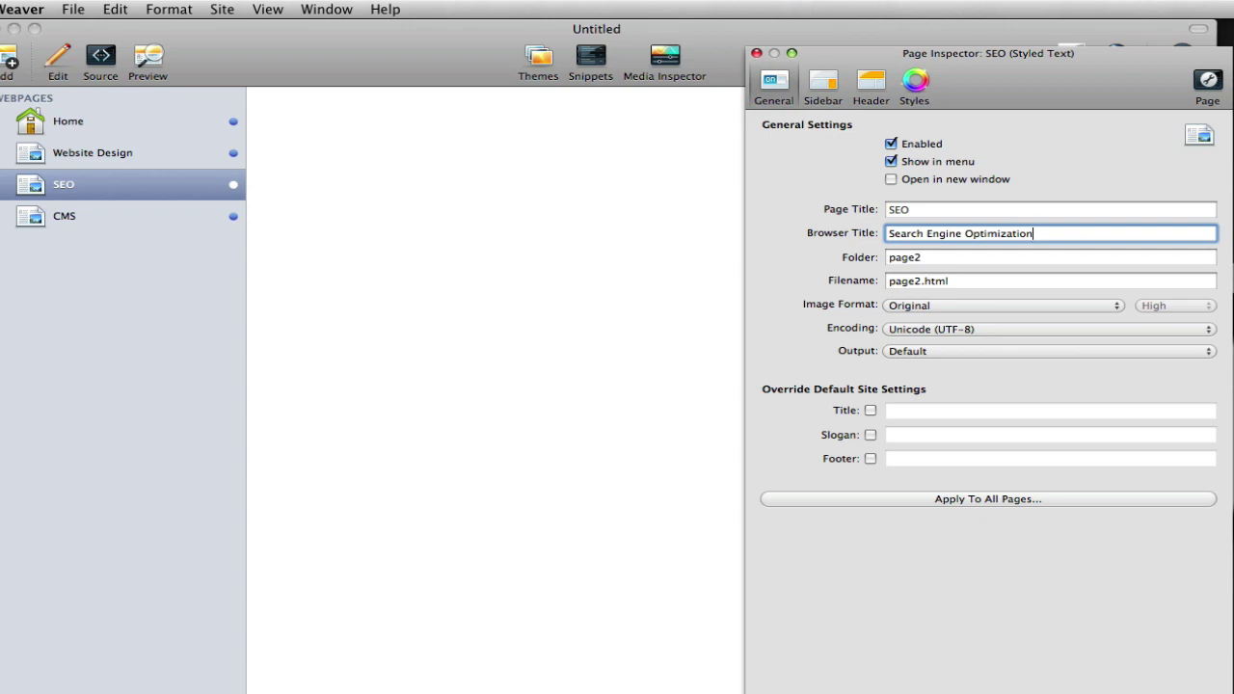
type(" in Dallas and Fort Worth")
key("Return")
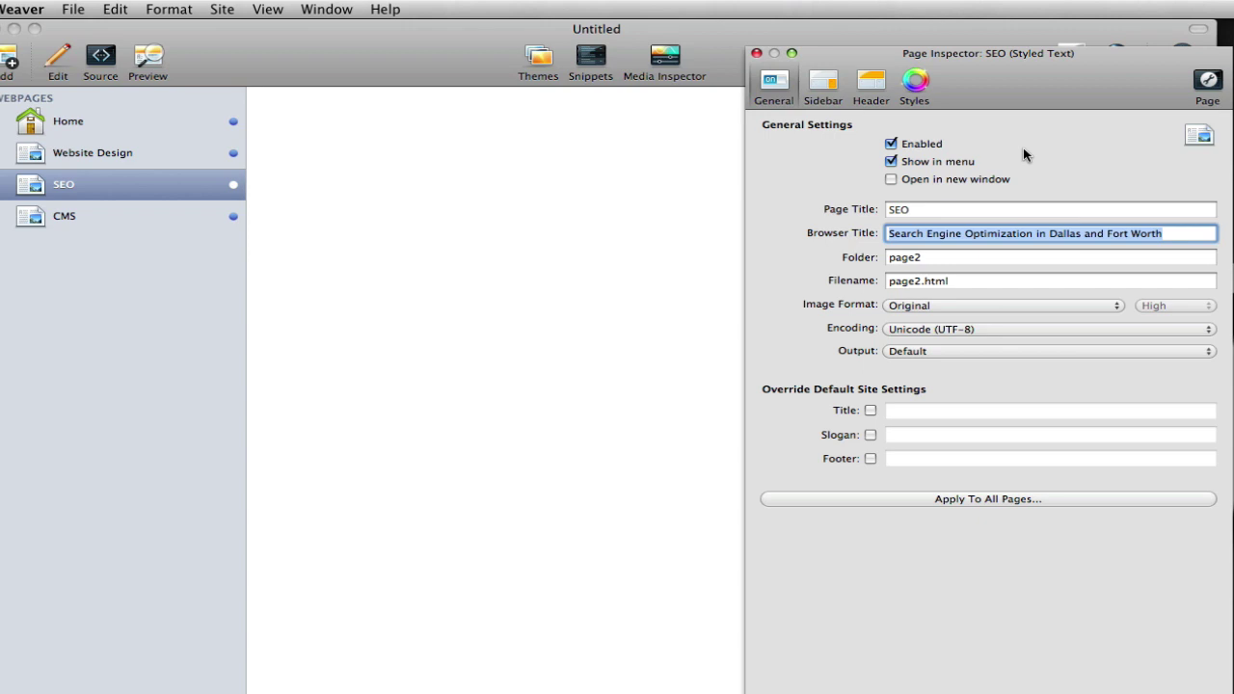
- Set the SEO page's folder to /services/ and replace page2 with search_engine_optimization in the filename
left_click(965, 255)
type("/")
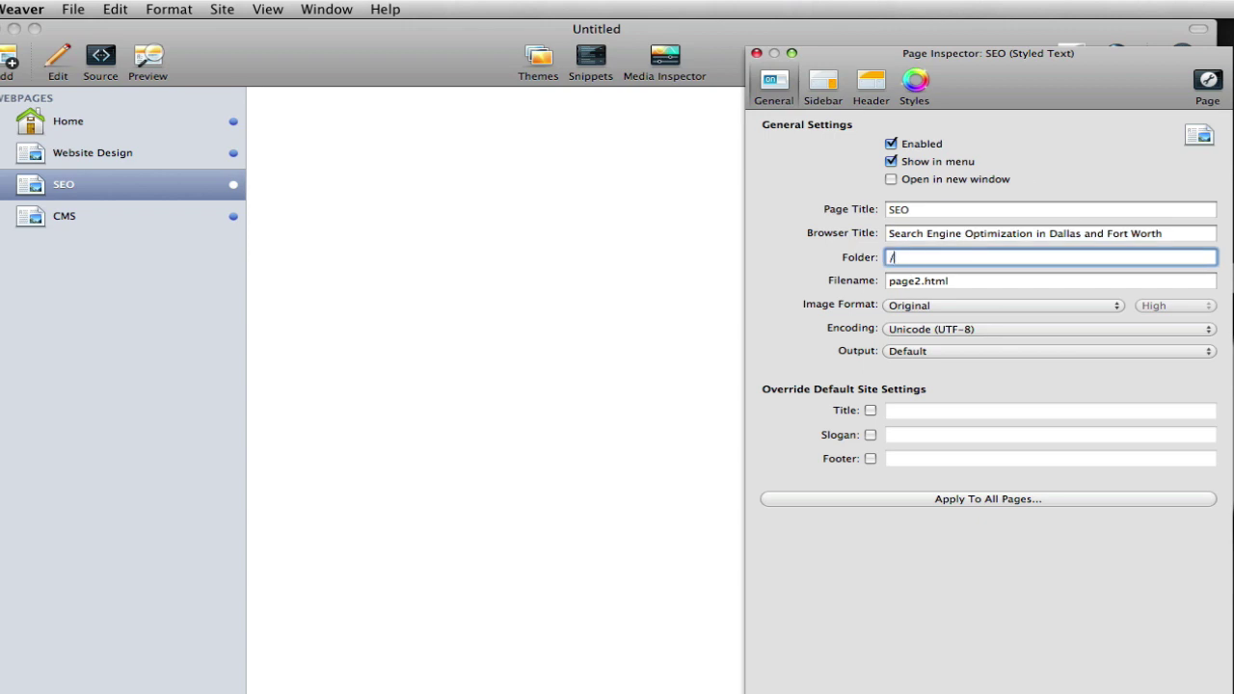
type("services/")
key("Tab")
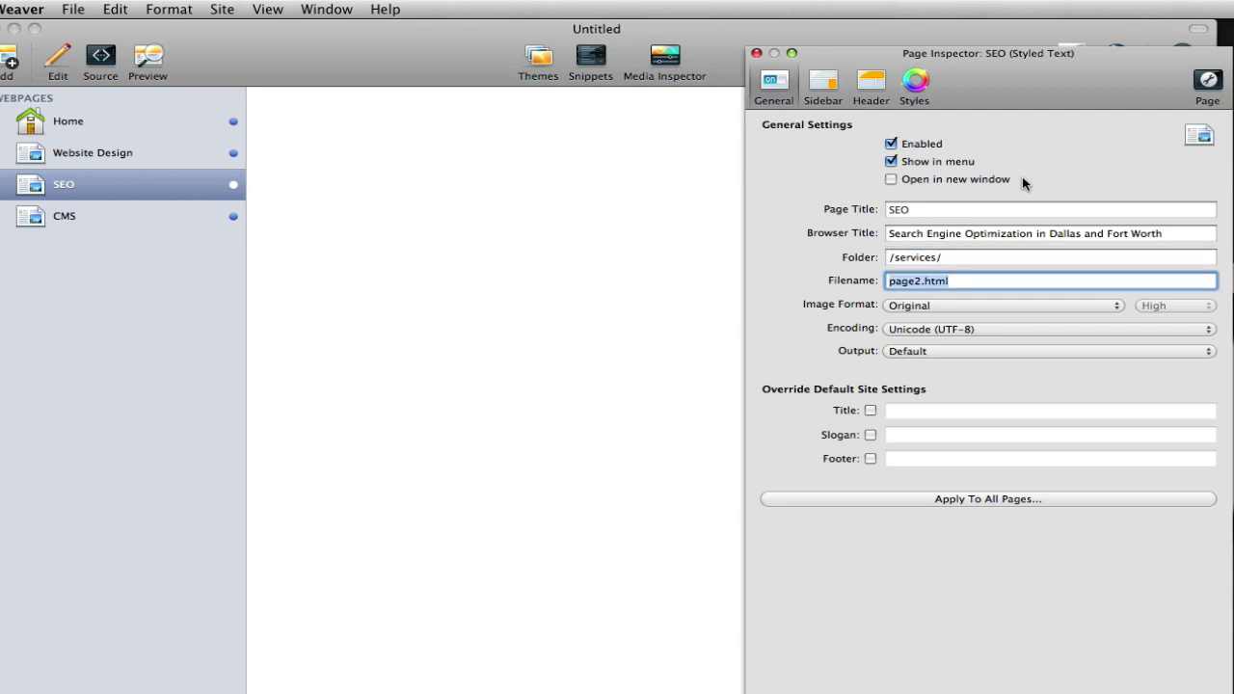
key("Left")
key("shift+alt+Right")
type("search_engine_optimi")
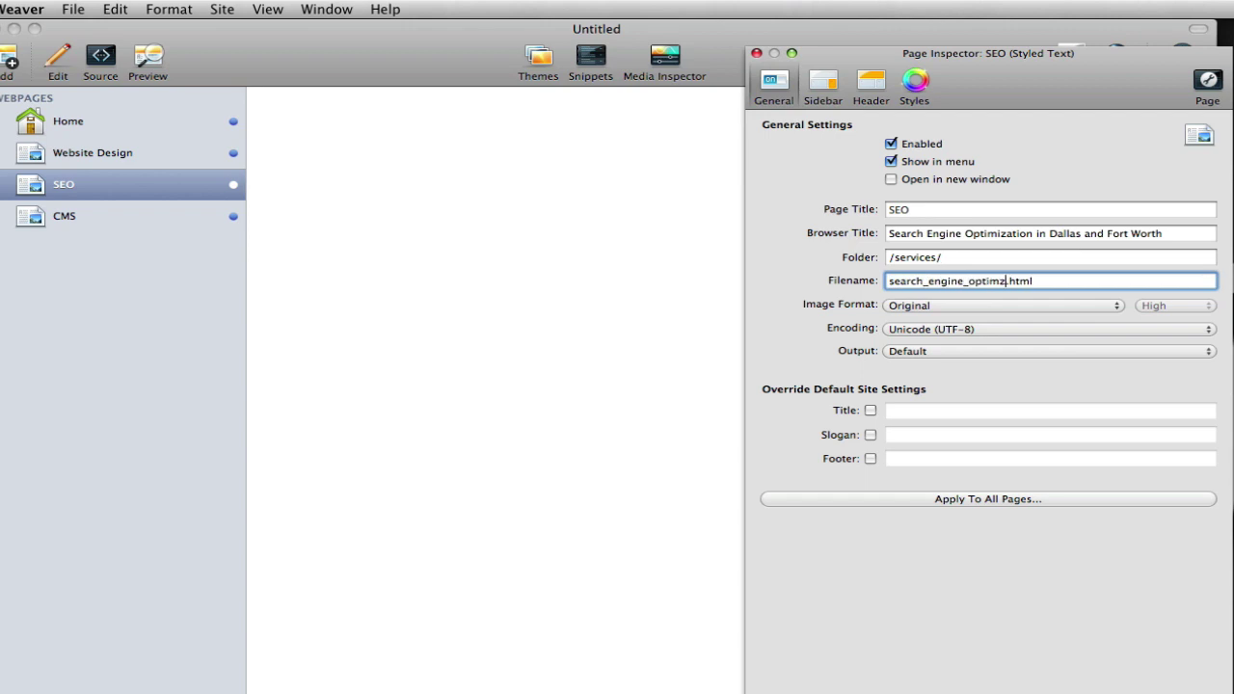
type("zation")
key("Return")
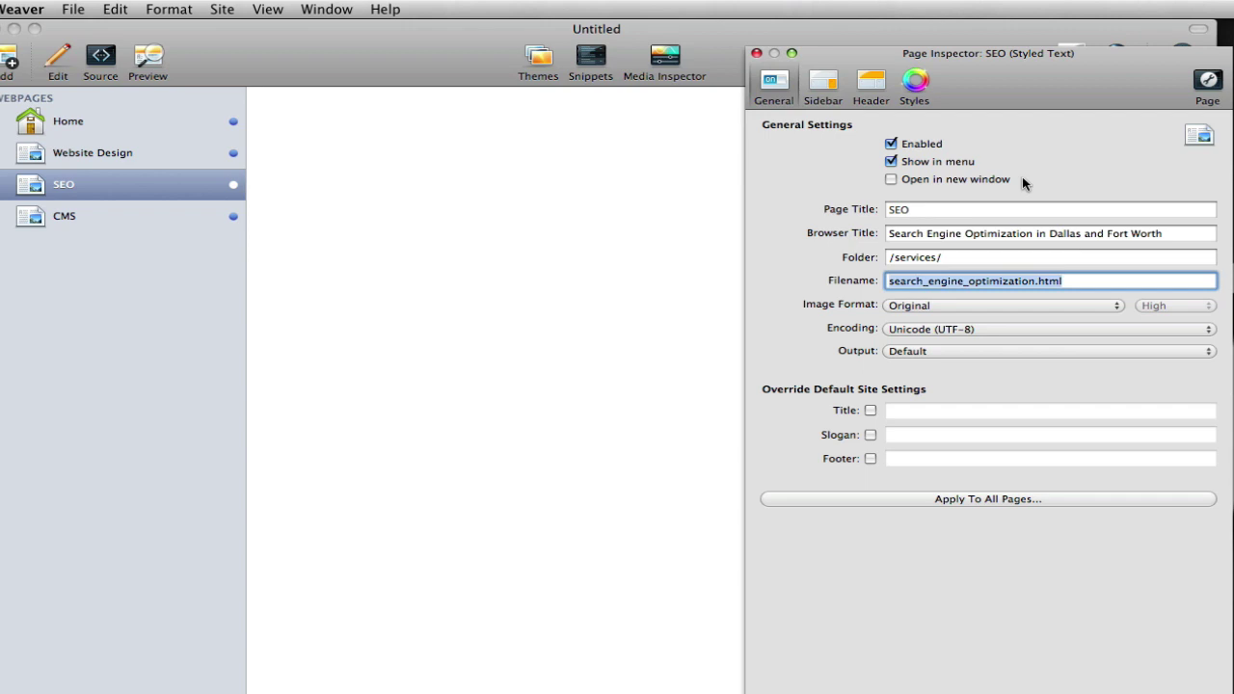